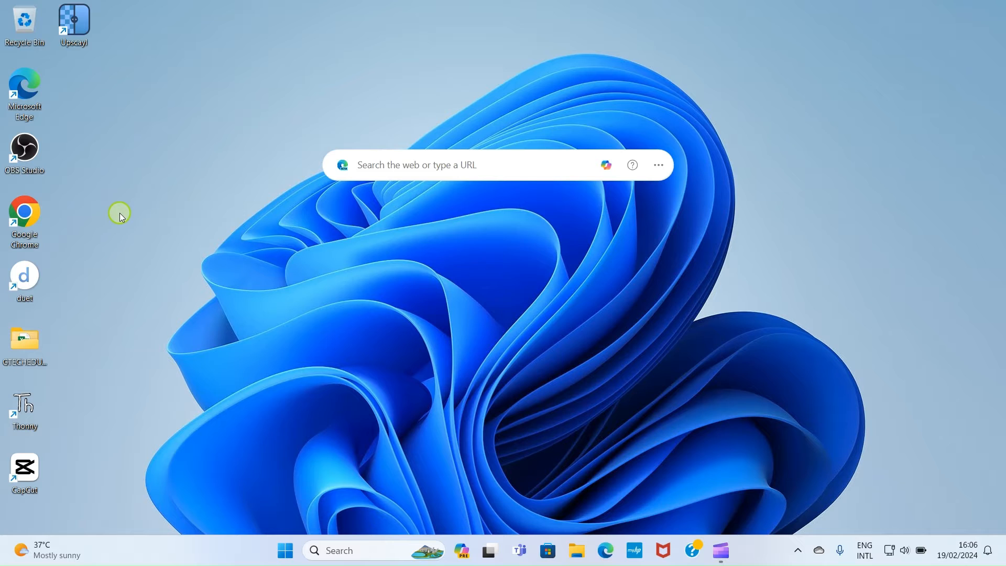
- Launch Google Chrome and load gmail.com in a new incognito window
{"action": "double_click", "coordinate": [27, 217]}
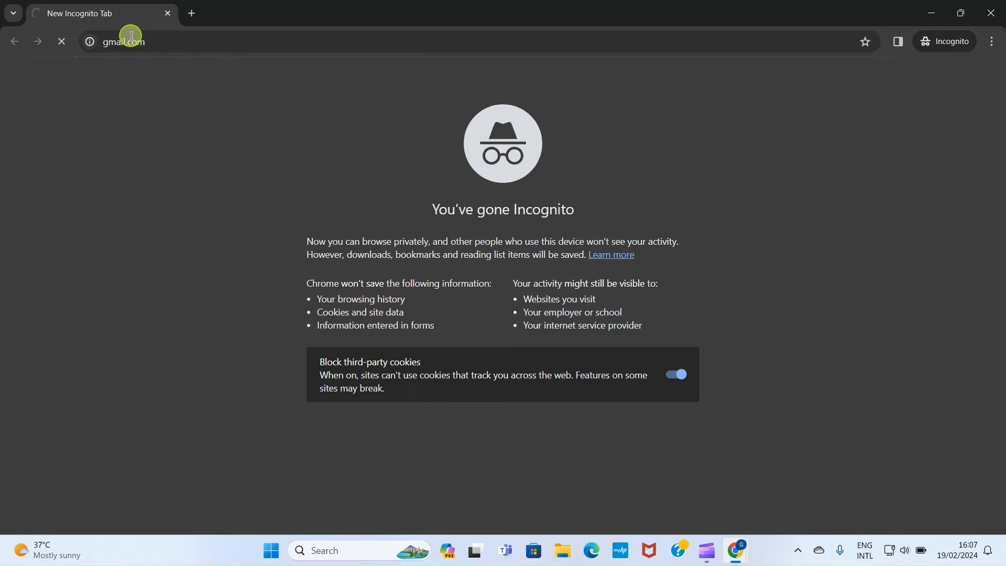
{"action": "key", "text": "Return"}
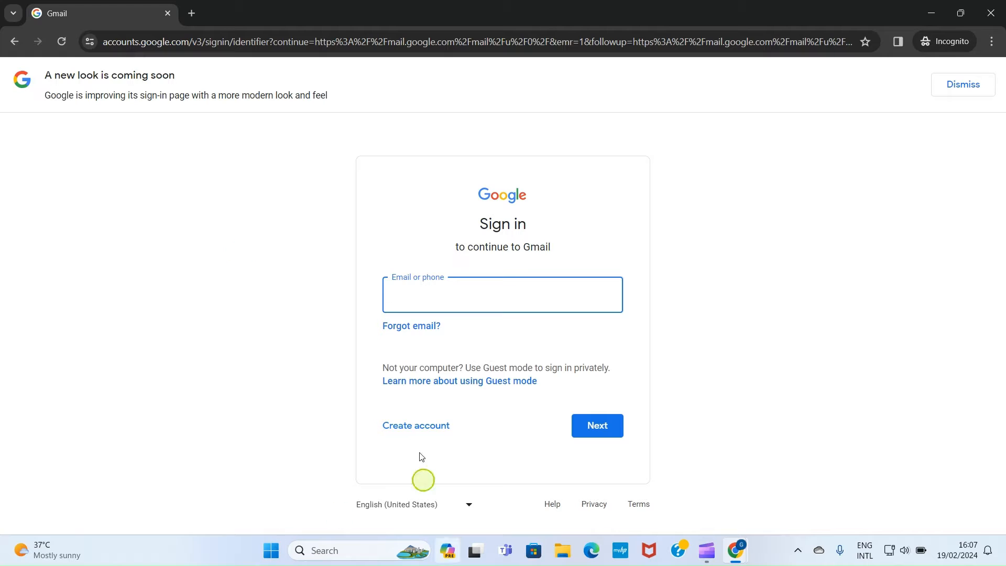
- Begin a new Google account choosing the 'For my personal use' option
{"action": "left_click", "coordinate": [404, 439]}
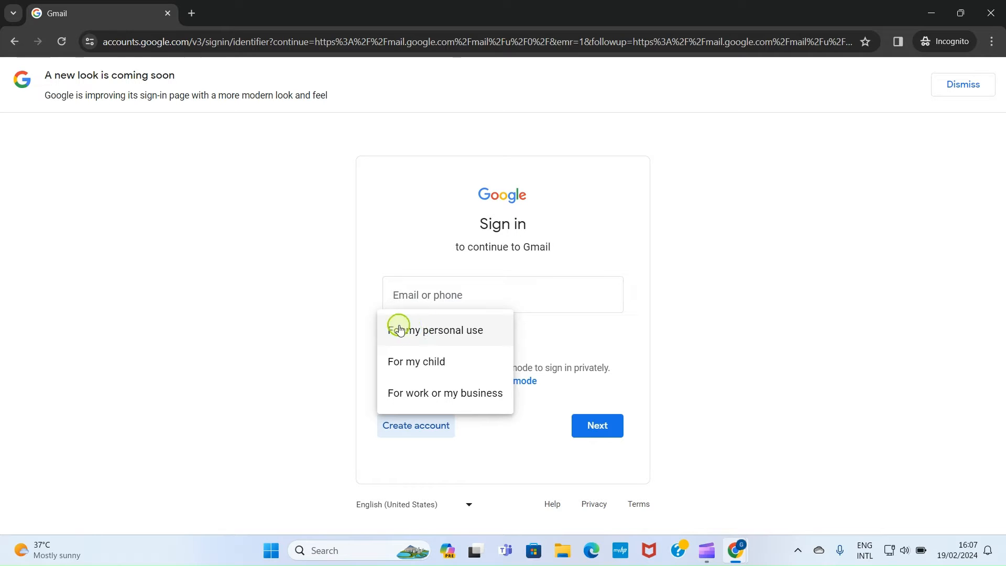
{"action": "left_click", "coordinate": [455, 330]}
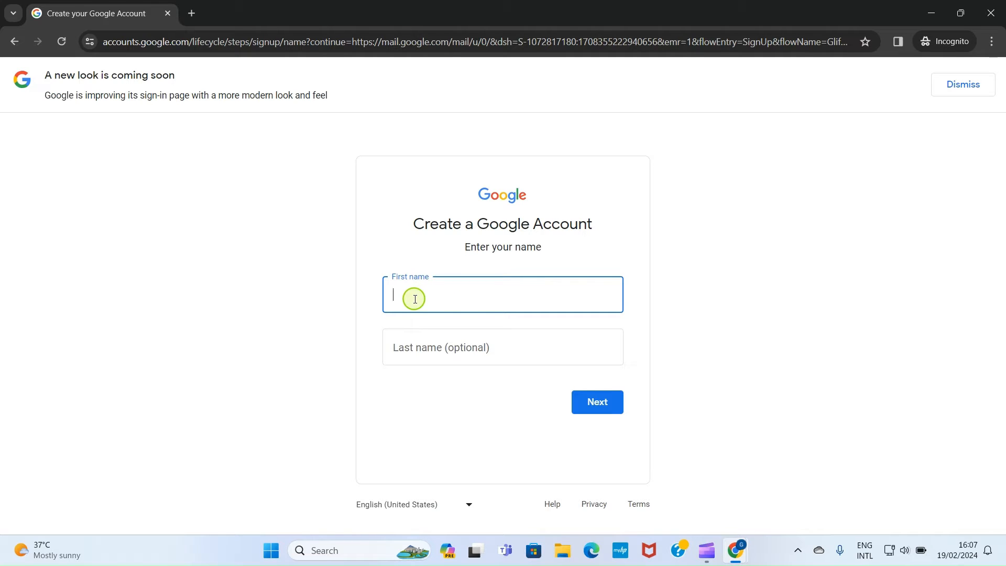
- Enter the account holder's first and last name and continue
{"action": "type", "text": "GODWIN"}
{"action": "left_click", "coordinate": [449, 349]}
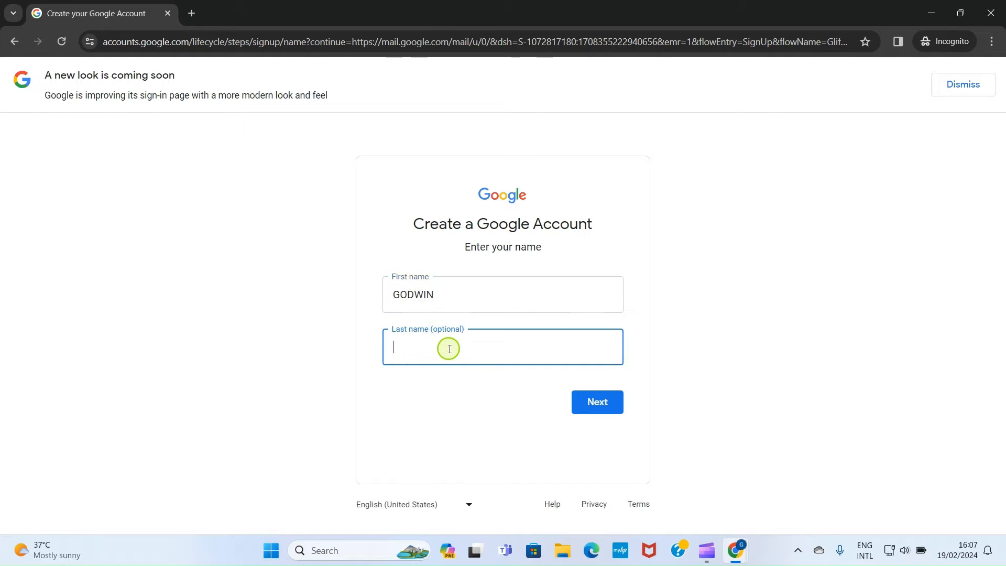
{"action": "type", "text": "TECH"}
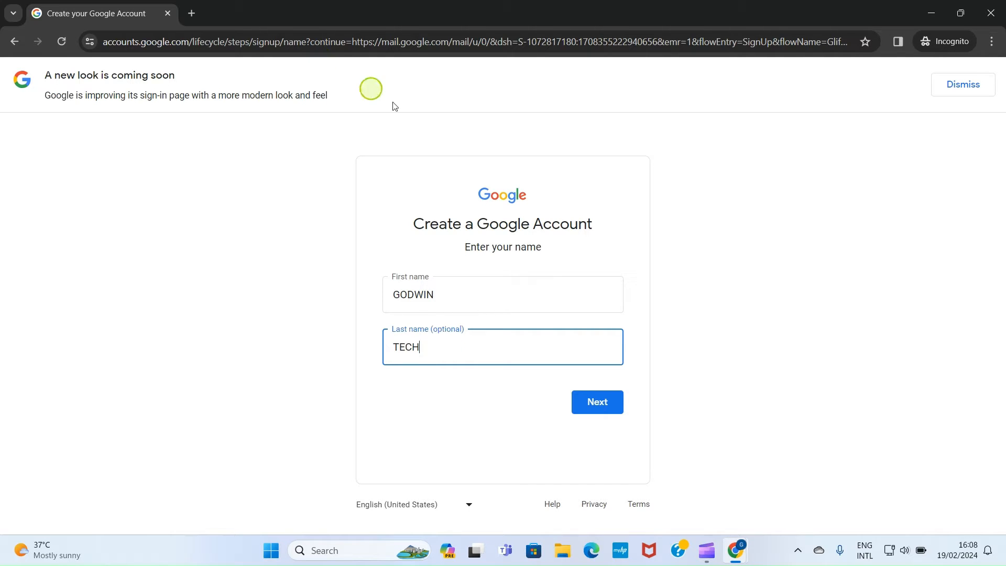
{"action": "left_click", "coordinate": [601, 408]}
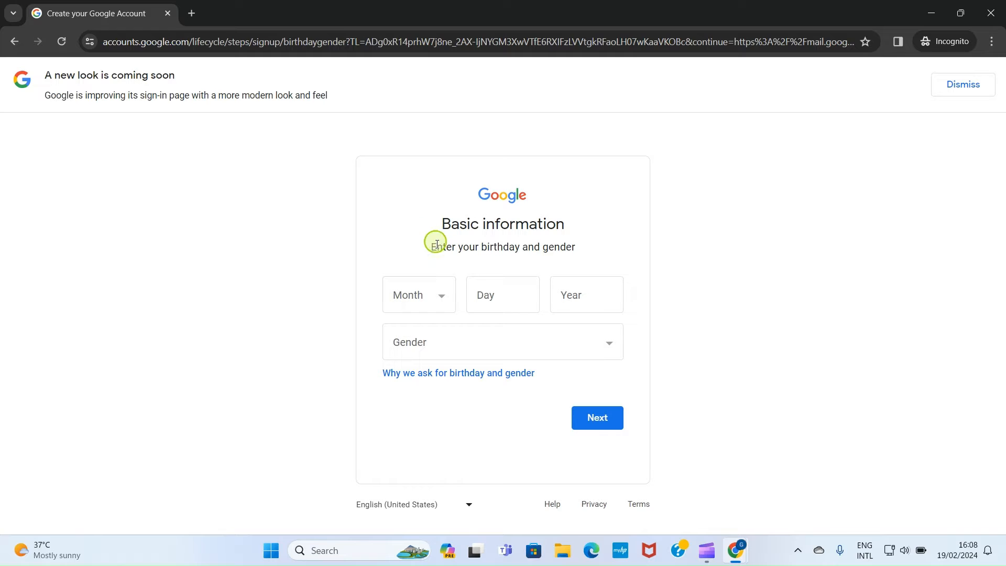
- Enter birthday February 14, 1990, select Male as gender, and continue
{"action": "left_click", "coordinate": [438, 295]}
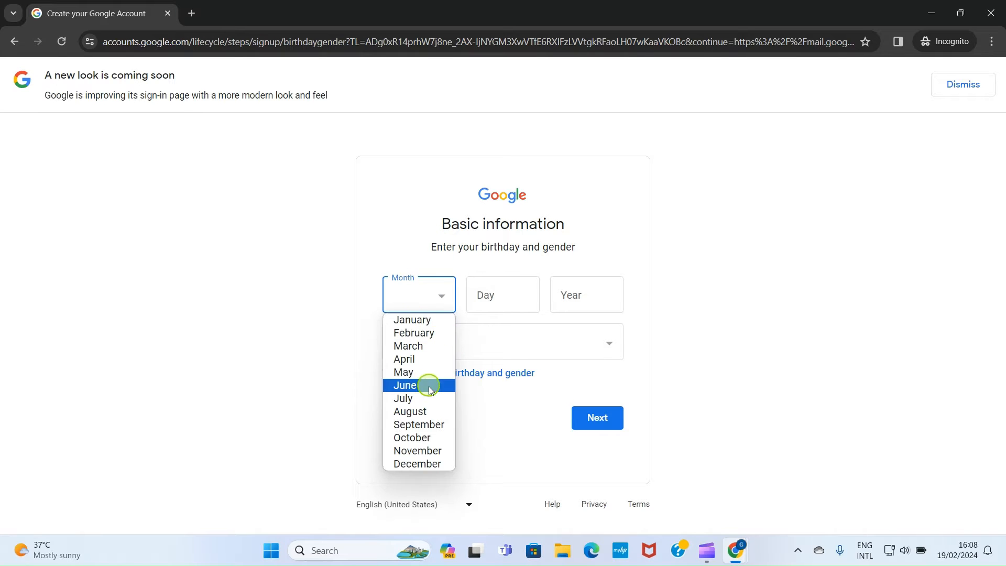
{"action": "left_click", "coordinate": [414, 333]}
{"action": "left_click", "coordinate": [500, 296]}
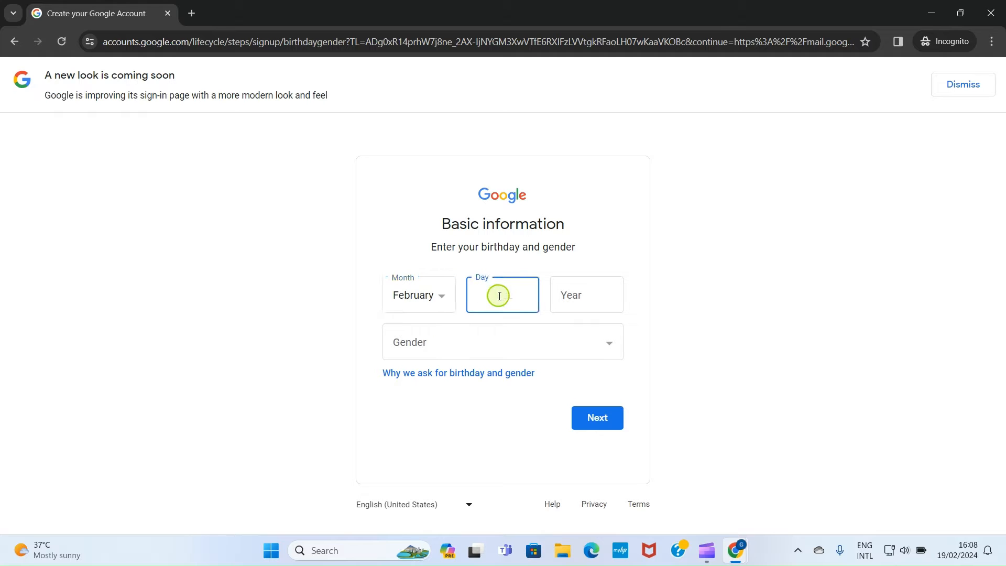
{"action": "type", "text": "14"}
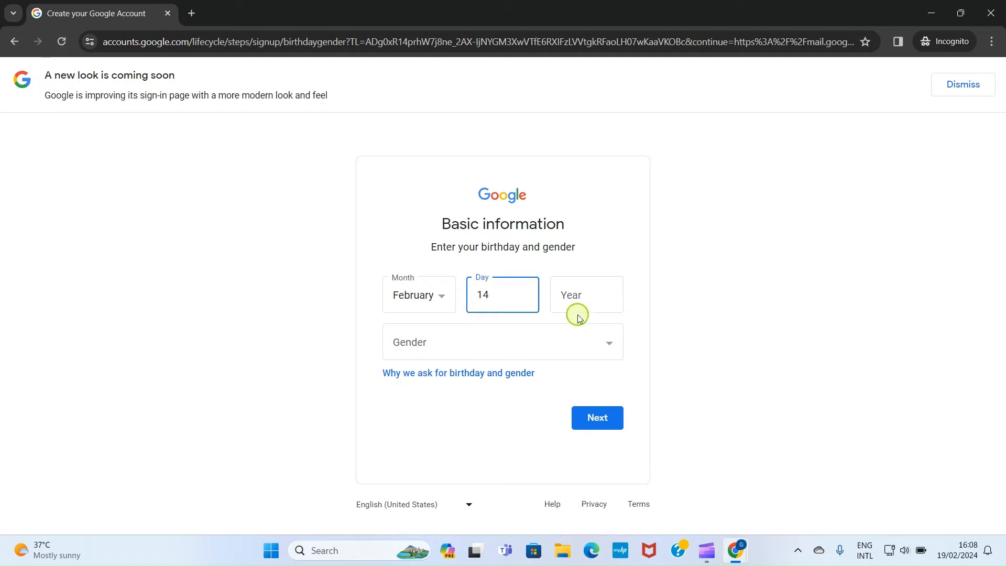
{"action": "left_click", "coordinate": [569, 305]}
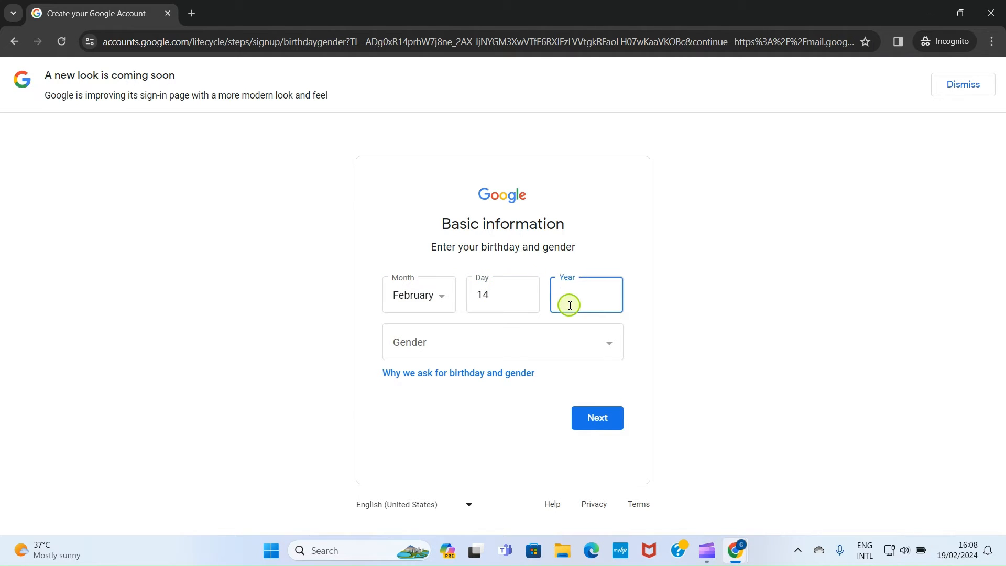
{"action": "type", "text": "1990"}
{"action": "left_click", "coordinate": [479, 348]}
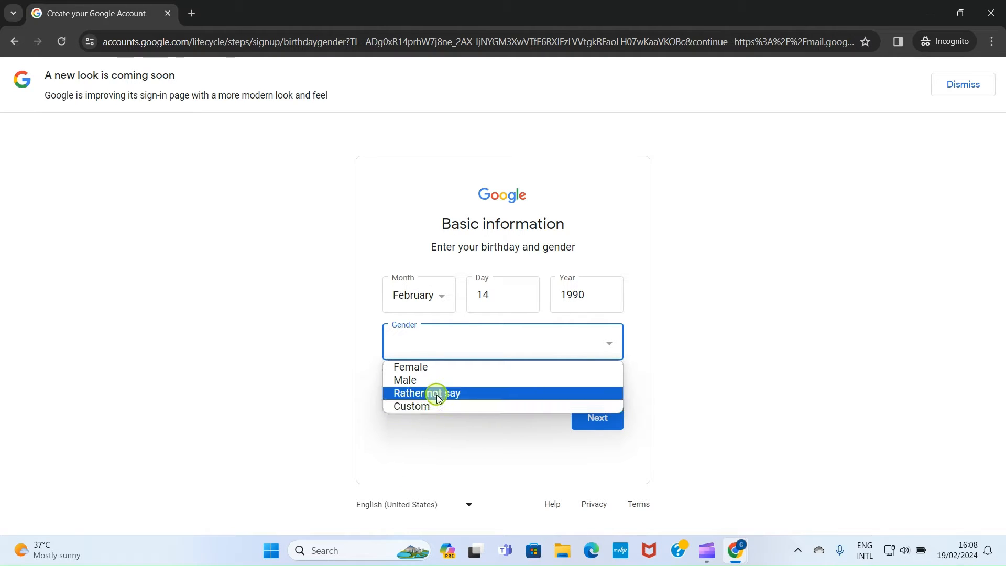
{"action": "left_click", "coordinate": [412, 380]}
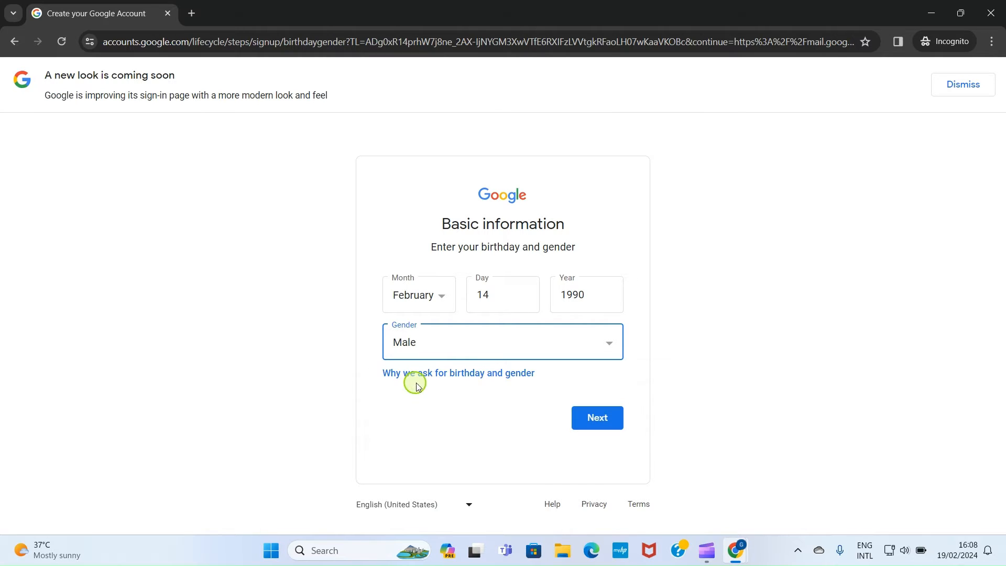
{"action": "left_click", "coordinate": [595, 416]}
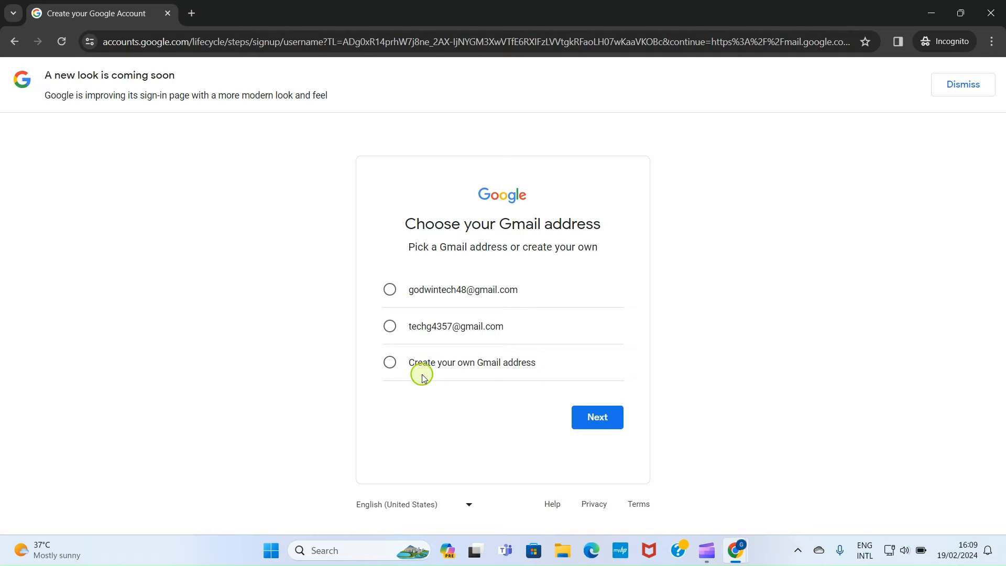
- Choose 'Create your own Gmail address', enter a custom username, and continue
{"action": "left_click", "coordinate": [394, 365]}
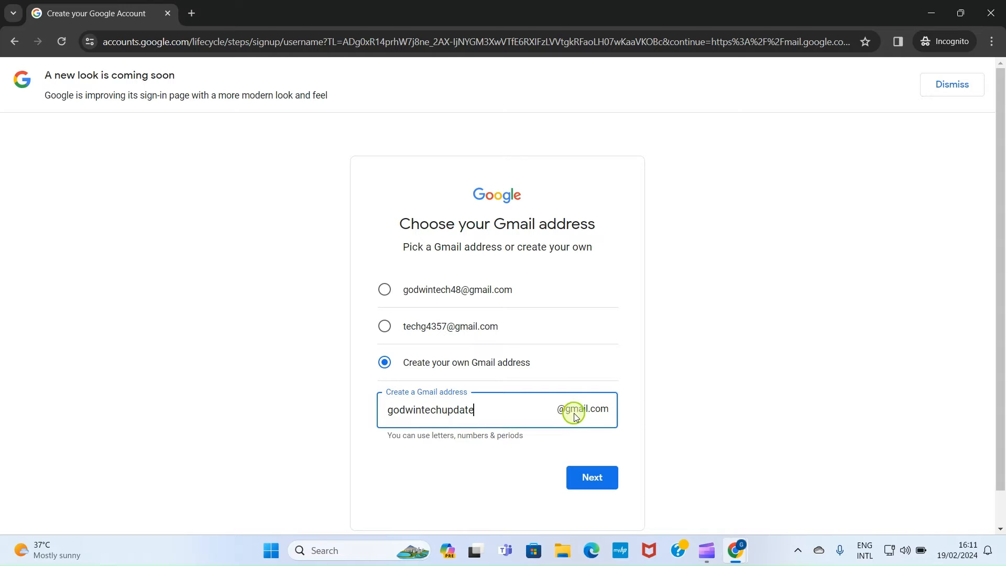
{"action": "left_click", "coordinate": [596, 479]}
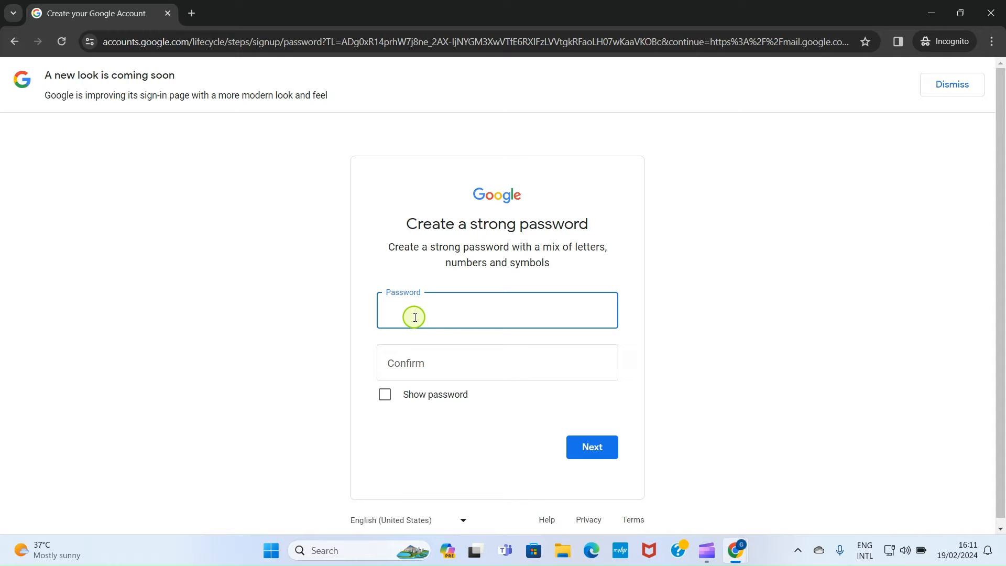
- Paste the account password into Password and Confirm, then continue to phone verification
{"action": "key", "text": "ctrl+v"}
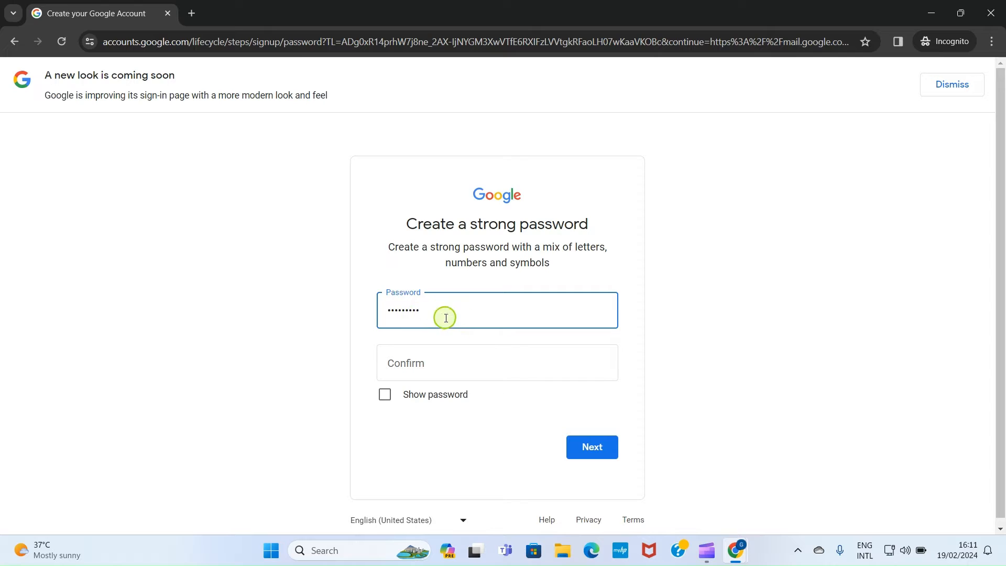
{"action": "left_click", "coordinate": [389, 361]}
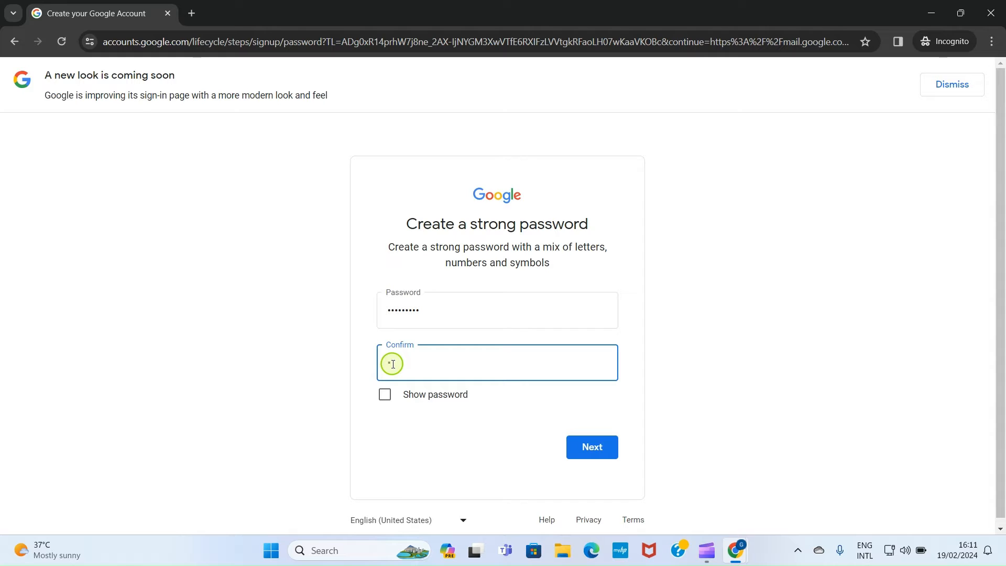
{"action": "key", "text": "ctrl+v"}
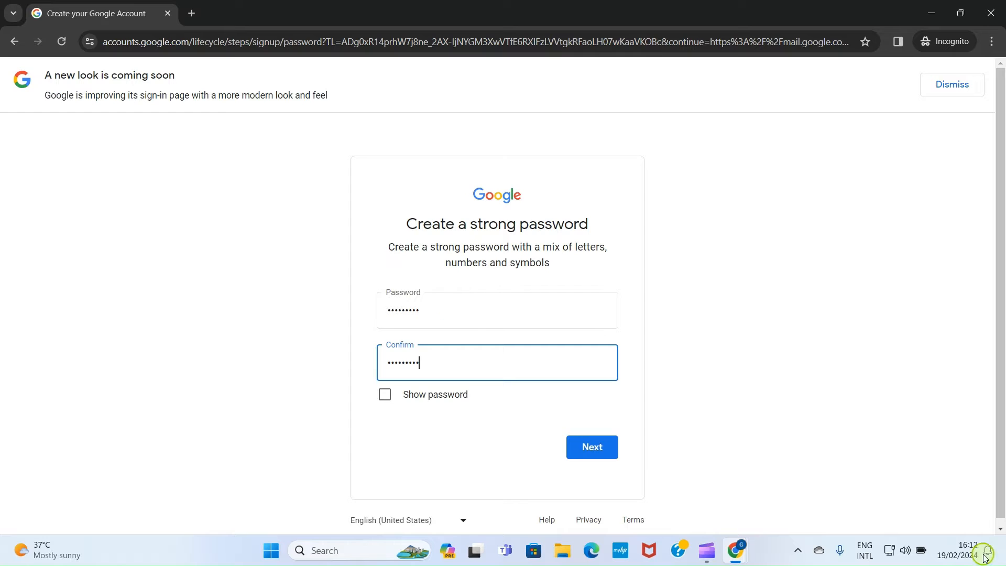
{"action": "left_click", "coordinate": [585, 444]}
{"action": "left_click", "coordinate": [497, 286]}
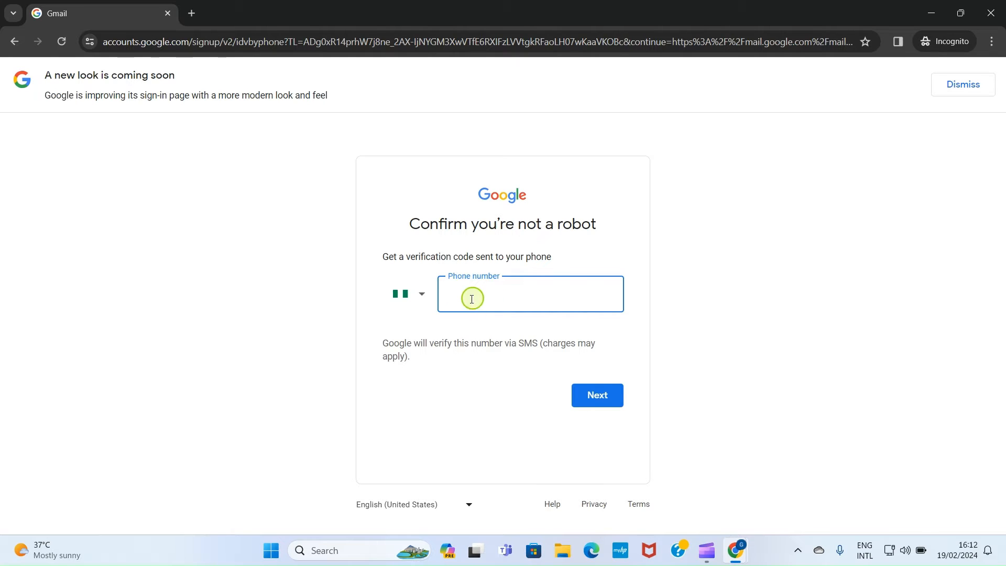
- Set the phone number's country code to Nigeria and submit the number
{"action": "left_click", "coordinate": [423, 295]}
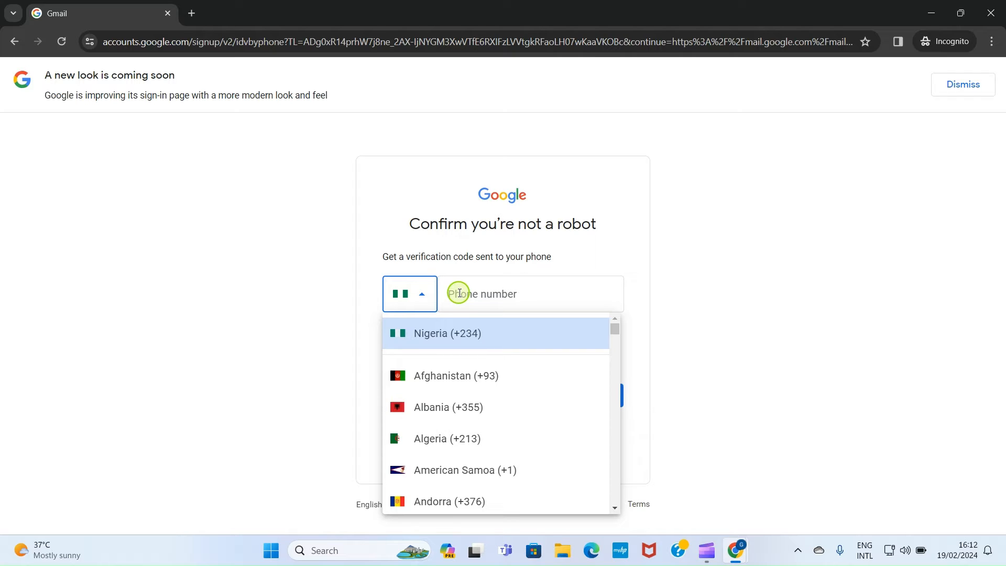
{"action": "left_click", "coordinate": [459, 294]}
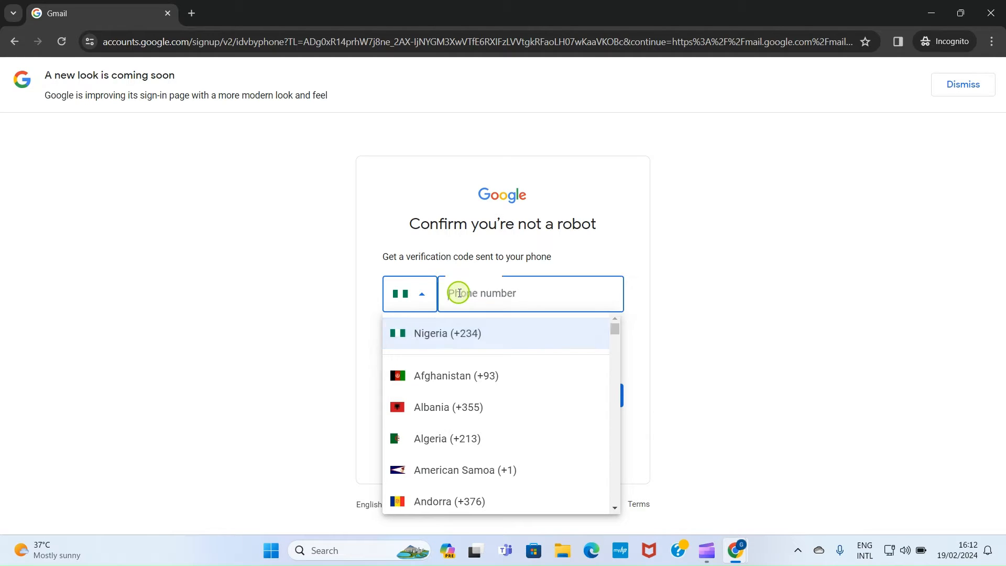
{"action": "left_click", "coordinate": [418, 295]}
{"action": "scroll", "coordinate": [426, 386], "scroll_direction": "down", "scroll_amount": 10}
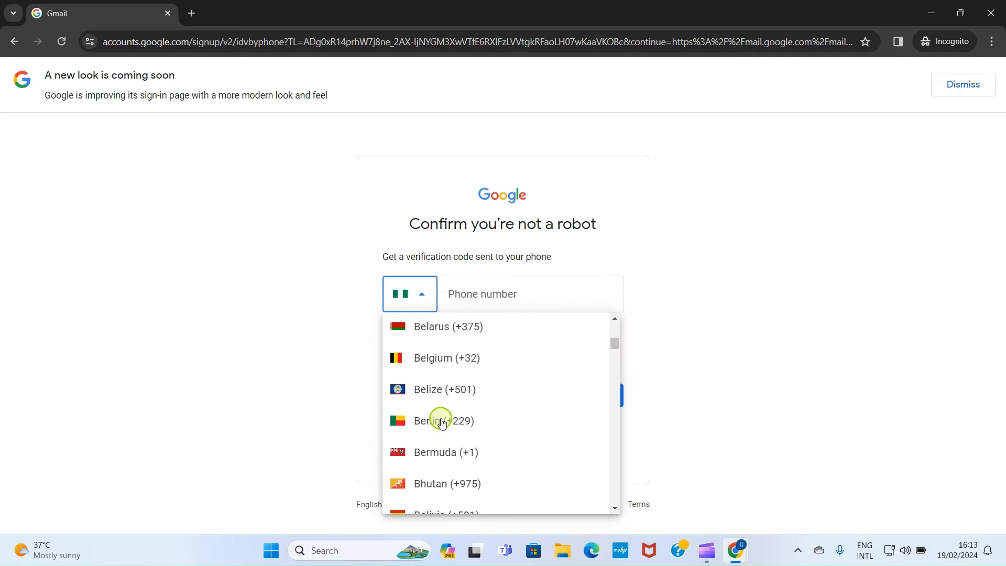
{"action": "scroll", "coordinate": [449, 452], "scroll_direction": "down", "scroll_amount": 20}
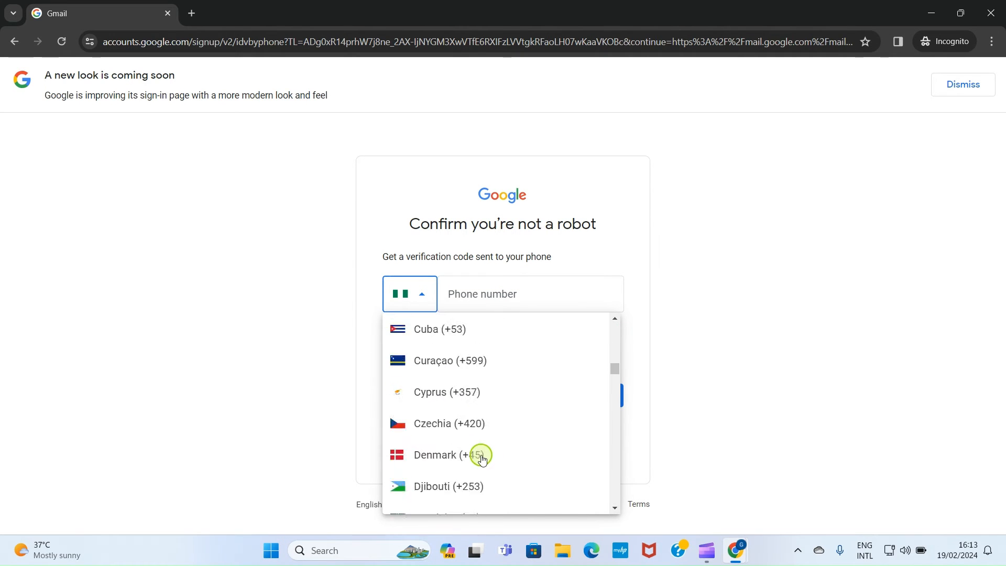
{"action": "scroll", "coordinate": [479, 445], "scroll_direction": "down", "scroll_amount": 20}
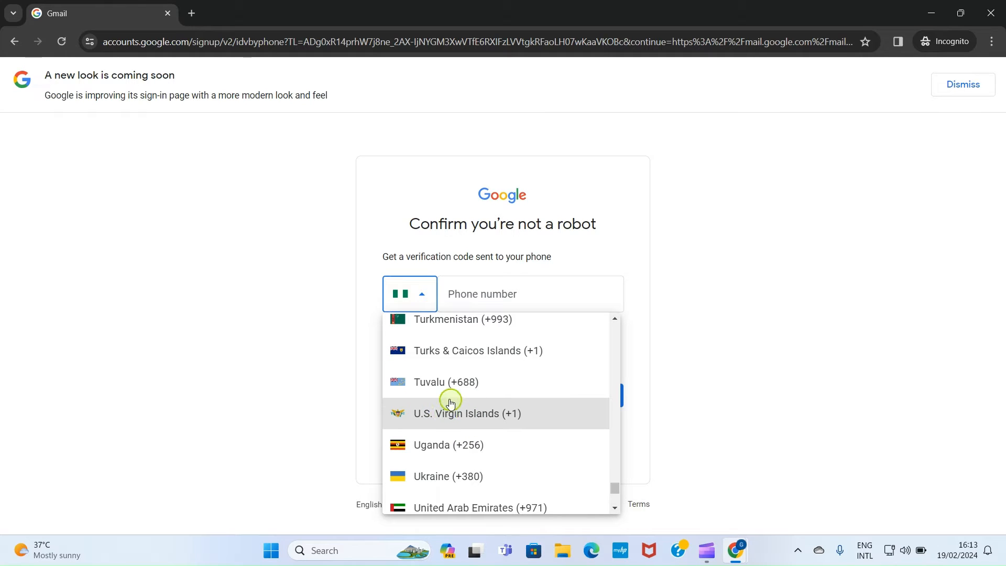
{"action": "left_click", "coordinate": [465, 417]}
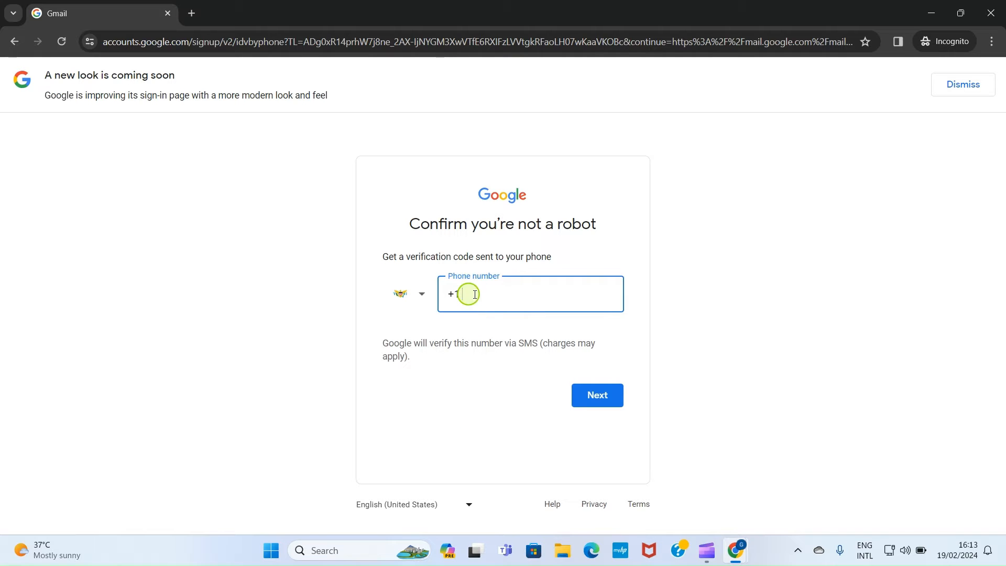
{"action": "left_click", "coordinate": [416, 296]}
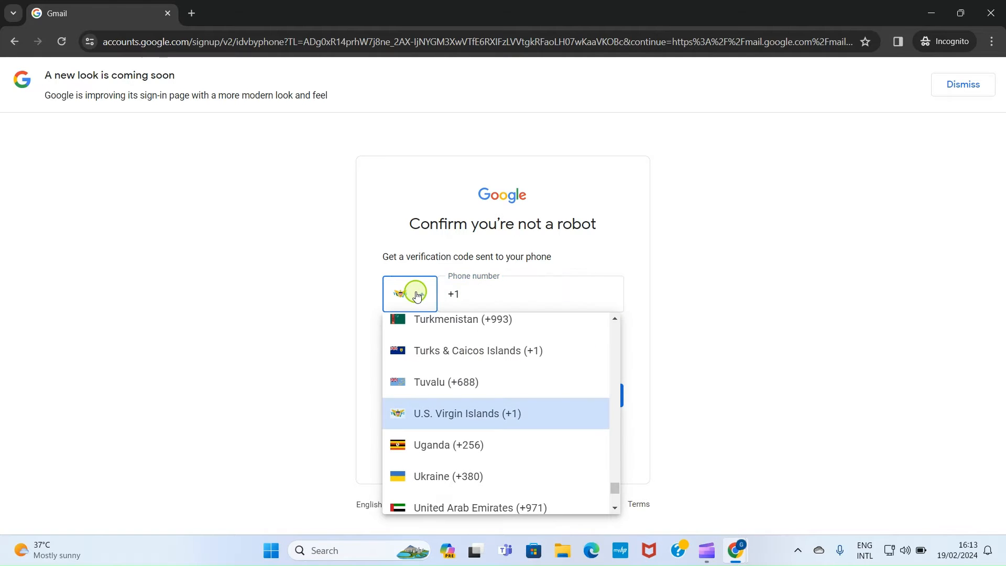
{"action": "scroll", "coordinate": [440, 419], "scroll_direction": "up", "scroll_amount": 7}
{"action": "scroll", "coordinate": [439, 407], "scroll_direction": "up", "scroll_amount": 20}
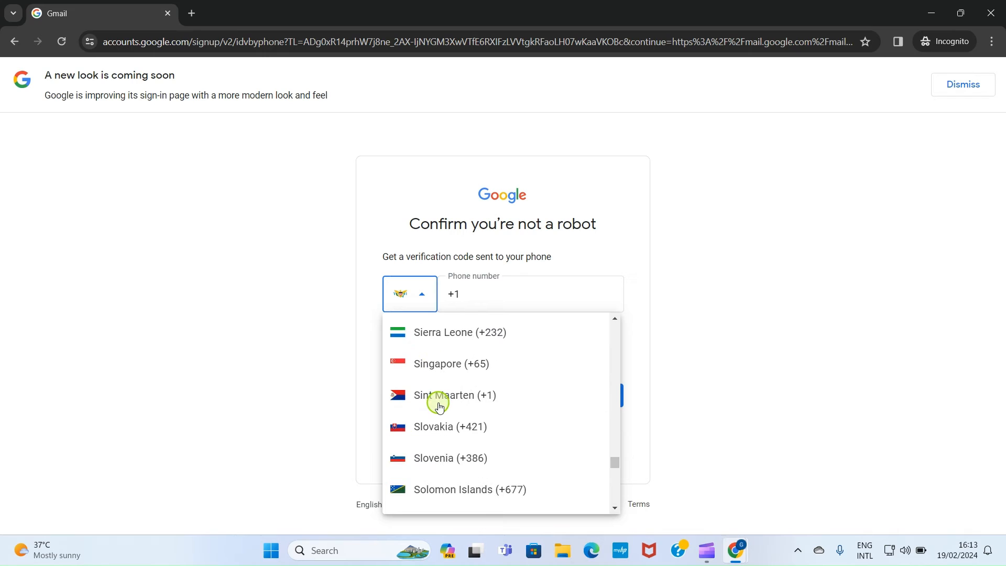
{"action": "left_click", "coordinate": [451, 335]}
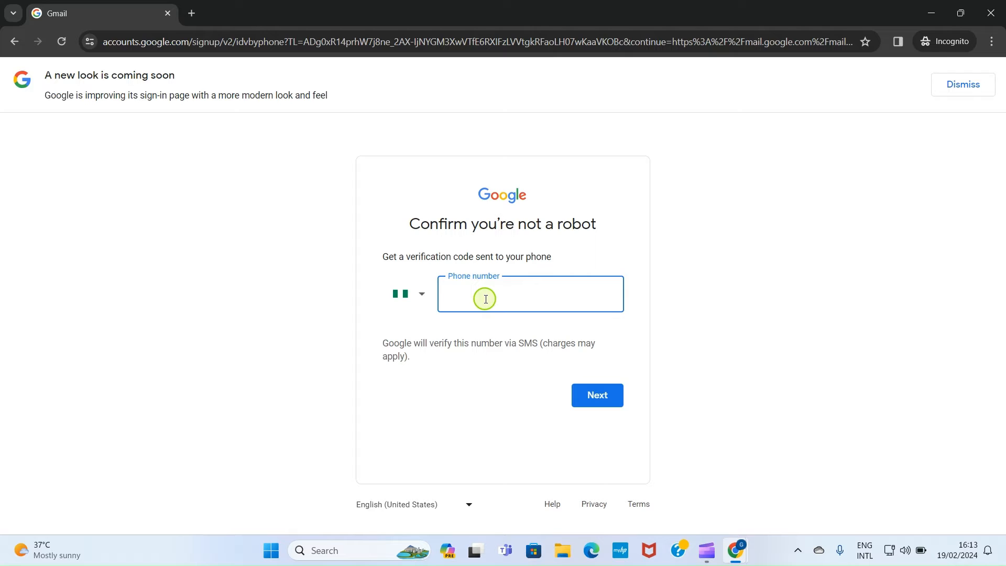
{"action": "left_click", "coordinate": [602, 395]}
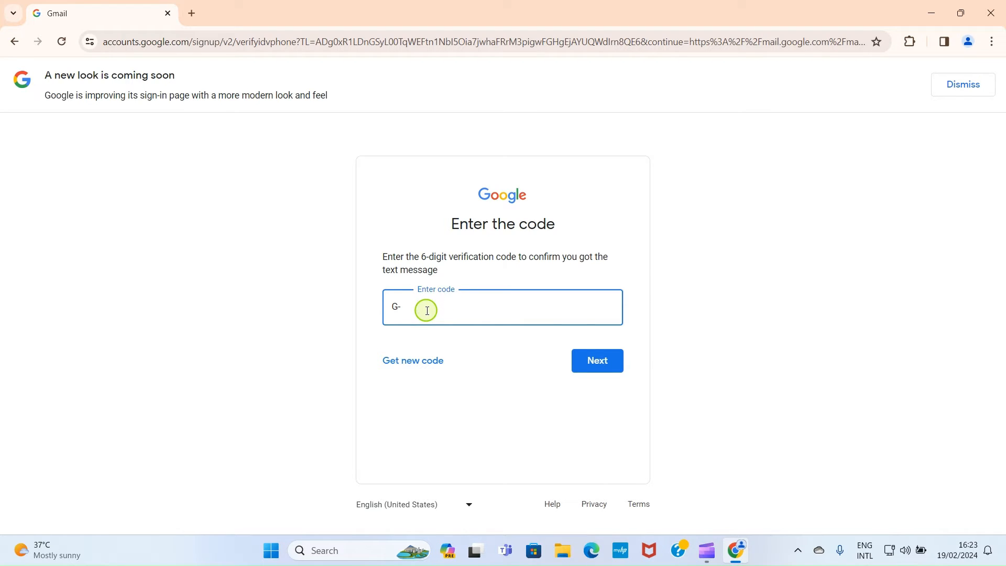
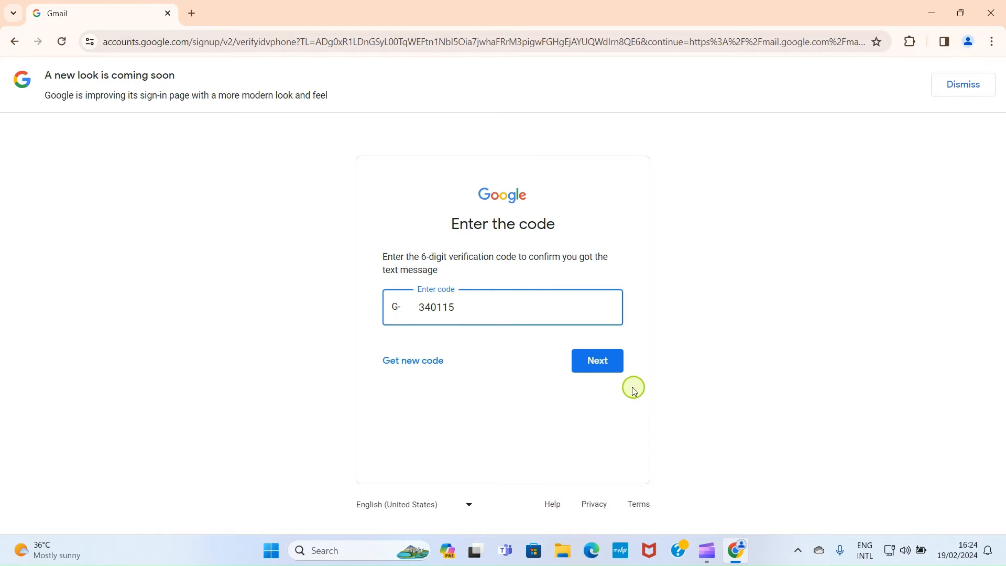
- Enter the six-digit SMS verification code and continue to the recovery email step
{"action": "left_click", "coordinate": [598, 363]}
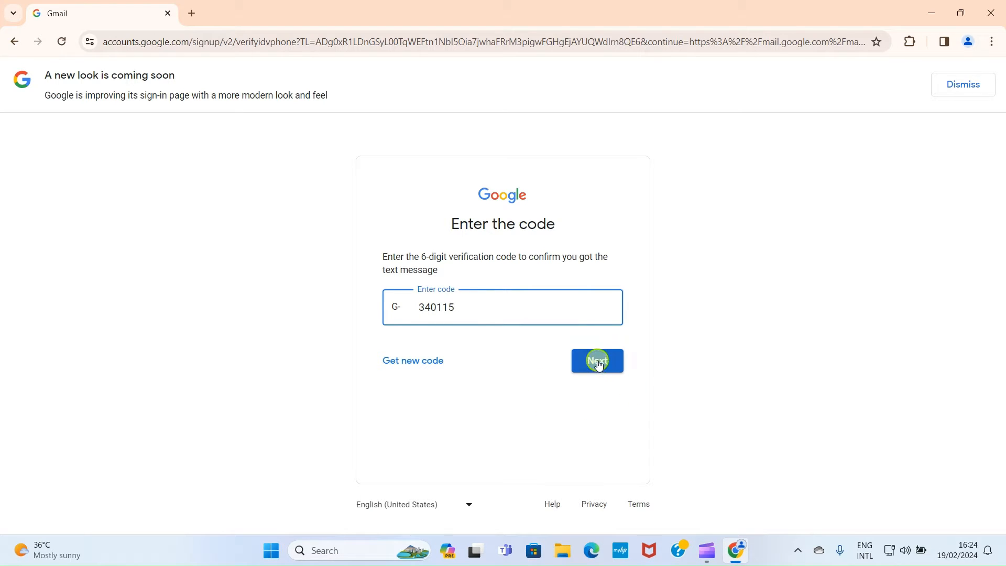
{"action": "left_click", "coordinate": [418, 325]}
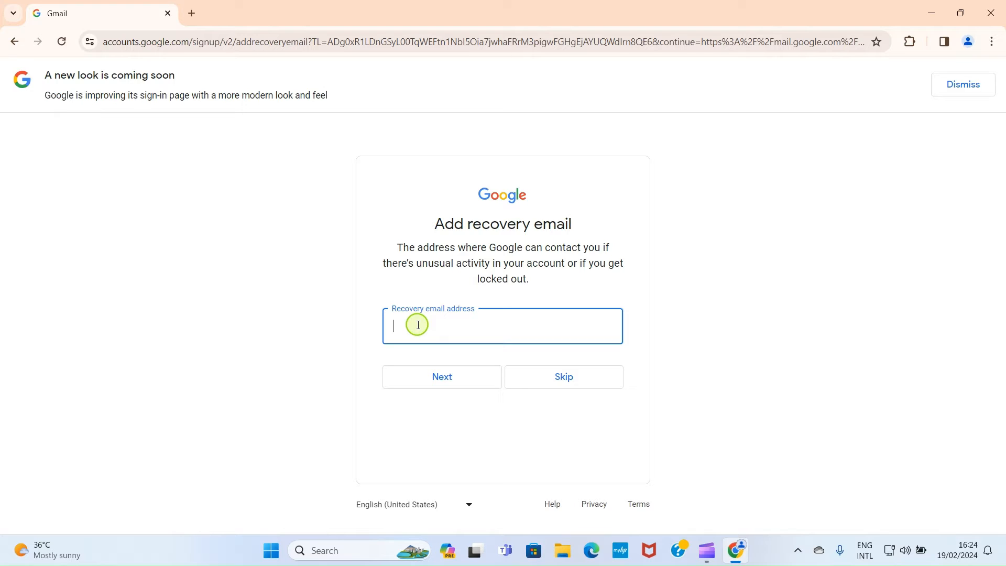
- Skip the recovery email and confirm the account info review
{"action": "left_click", "coordinate": [543, 386]}
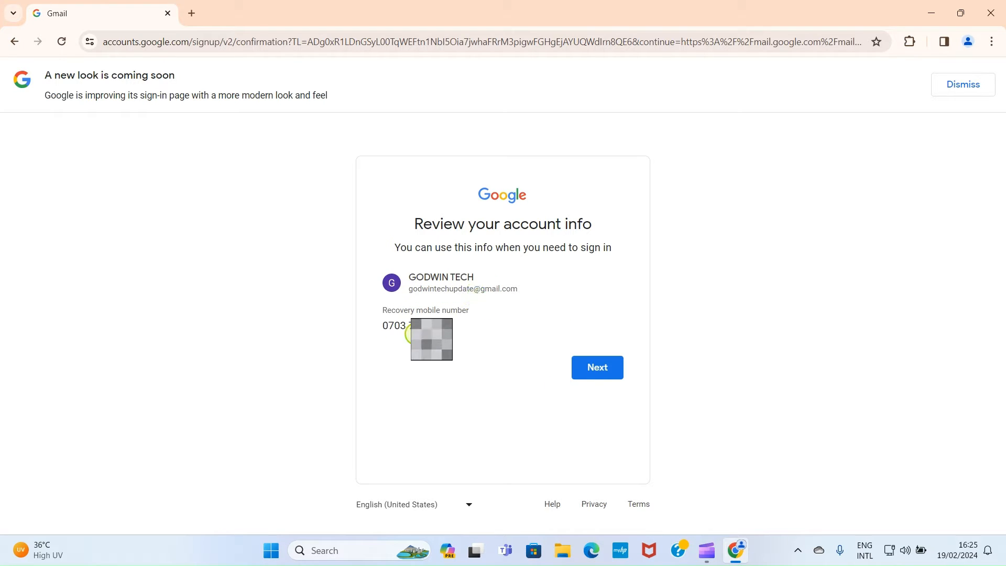
{"action": "left_click", "coordinate": [599, 369]}
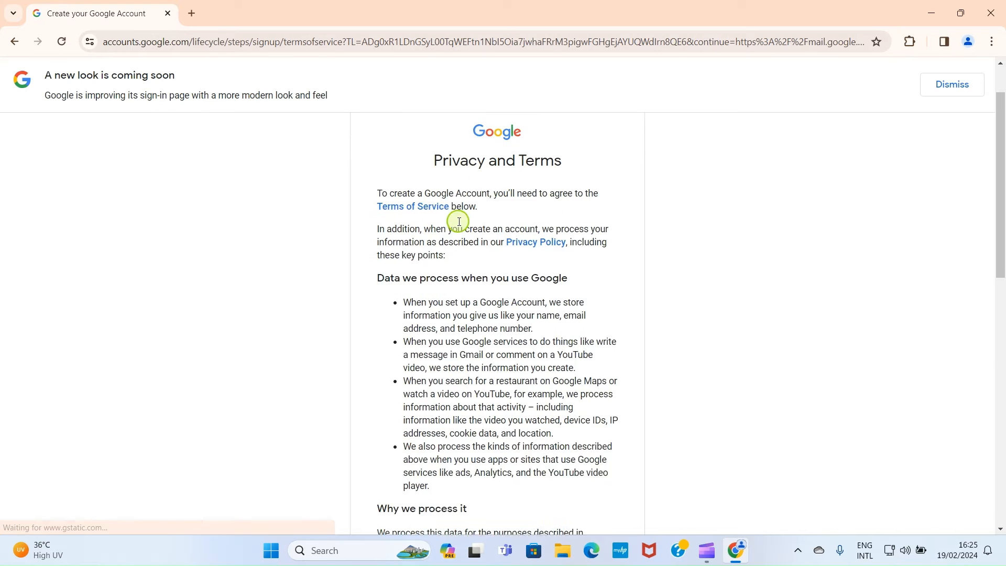
- Scroll through Google's Privacy and Terms and select I agree to open the inbox
{"action": "scroll", "coordinate": [457, 223], "scroll_direction": "down", "scroll_amount": 3}
{"action": "scroll", "coordinate": [457, 223], "scroll_direction": "up", "scroll_amount": 4}
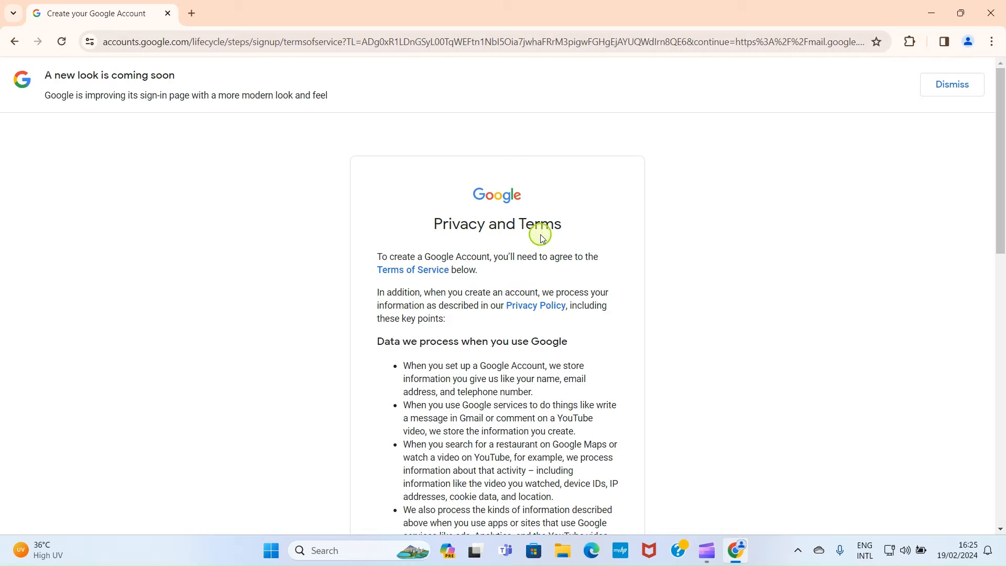
{"action": "scroll", "coordinate": [512, 262], "scroll_direction": "down", "scroll_amount": 9}
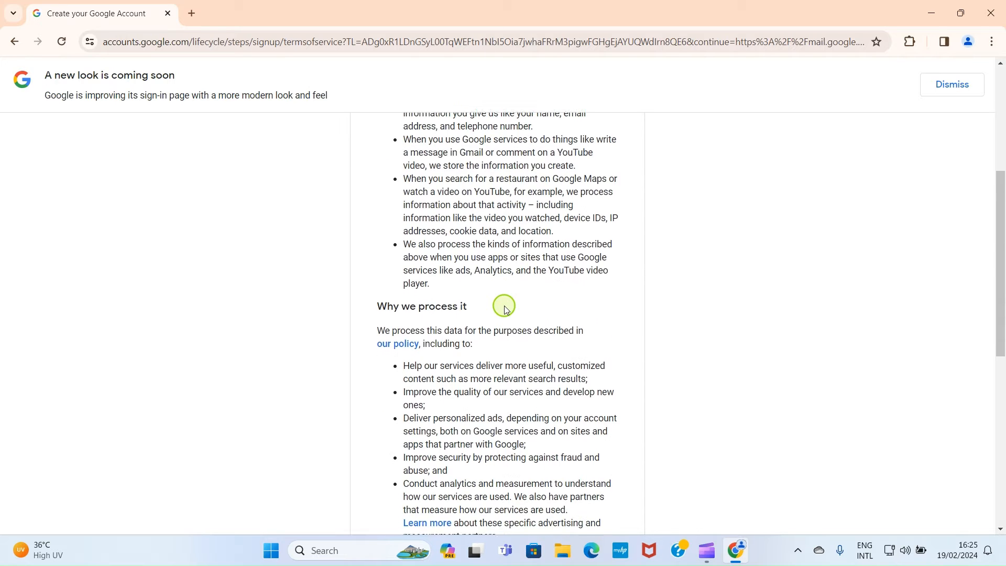
{"action": "scroll", "coordinate": [503, 309], "scroll_direction": "down", "scroll_amount": 2}
{"action": "scroll", "coordinate": [503, 492], "scroll_direction": "up", "scroll_amount": 3}
{"action": "scroll", "coordinate": [503, 303], "scroll_direction": "down", "scroll_amount": 1}
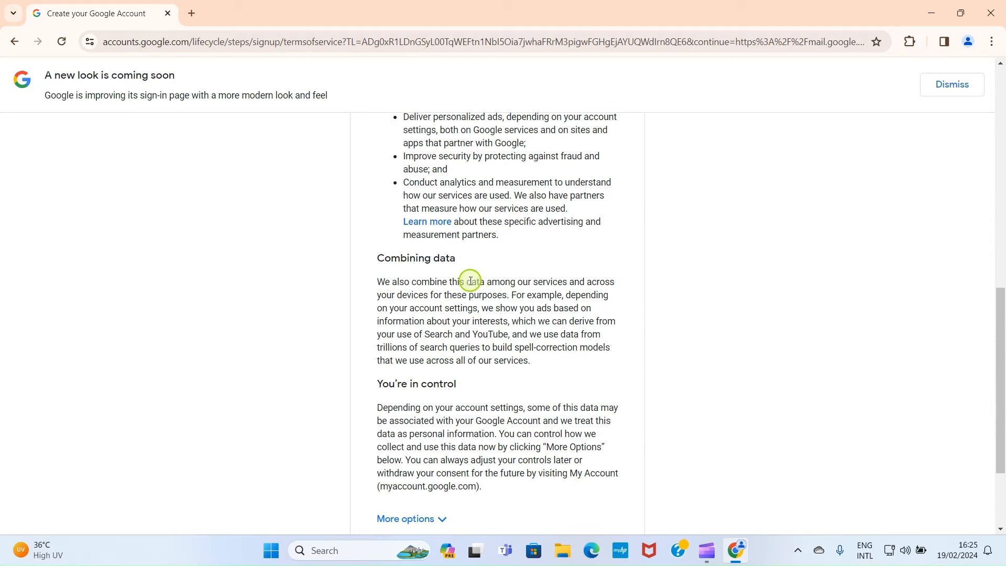
{"action": "scroll", "coordinate": [511, 251], "scroll_direction": "down", "scroll_amount": 2}
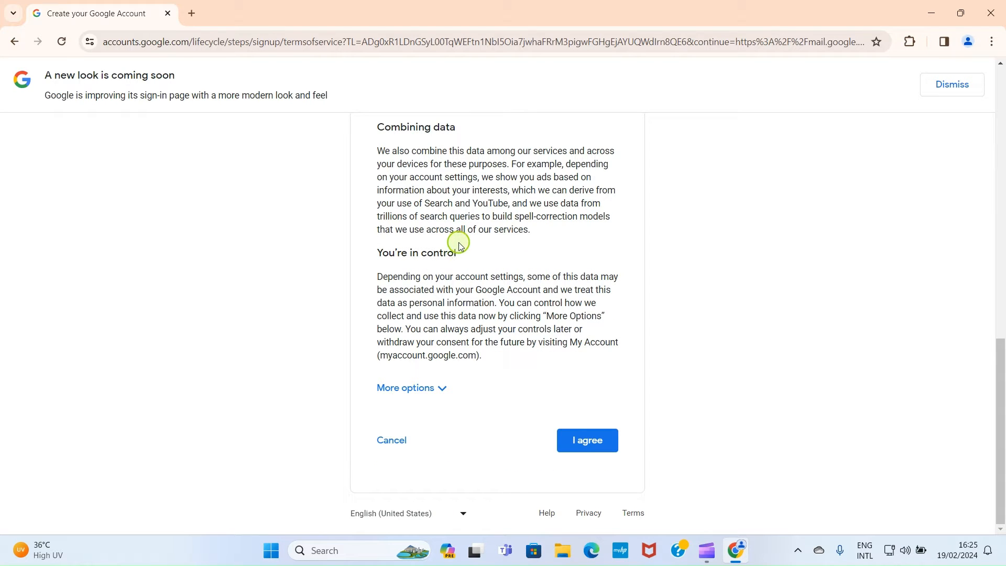
{"action": "scroll", "coordinate": [458, 245], "scroll_direction": "up", "scroll_amount": 1}
{"action": "scroll", "coordinate": [460, 245], "scroll_direction": "up", "scroll_amount": 2}
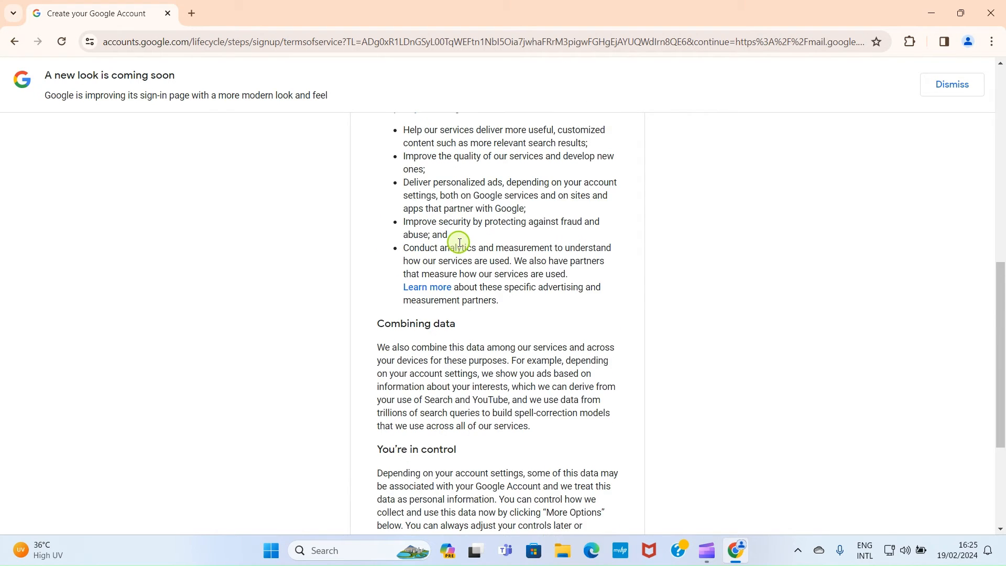
{"action": "scroll", "coordinate": [459, 244], "scroll_direction": "down", "scroll_amount": 3}
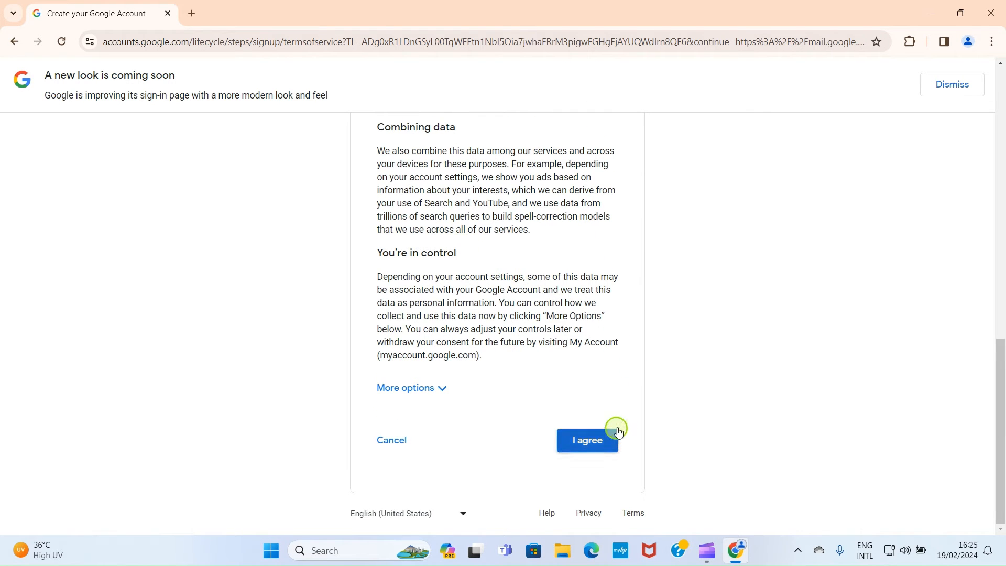
{"action": "left_click", "coordinate": [585, 457]}
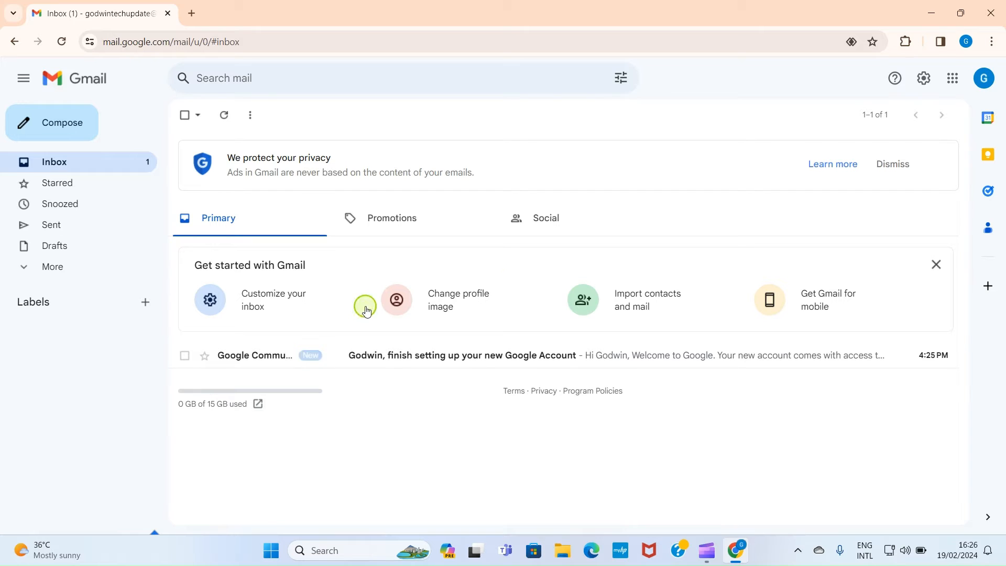
- Read the Google Community Team welcome email about finishing account setup, then go back to the inbox
{"action": "left_click", "coordinate": [404, 362]}
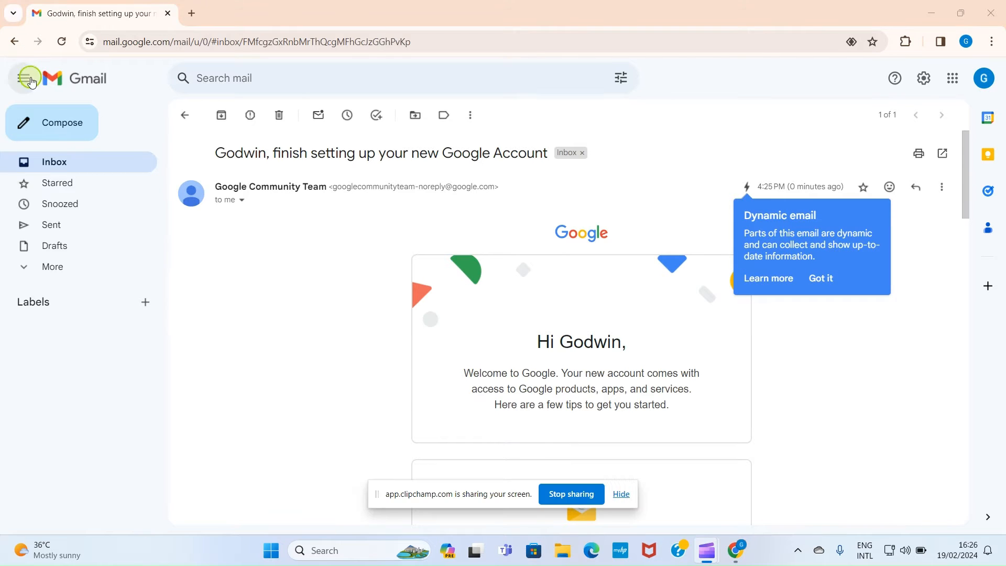
{"action": "left_click", "coordinate": [15, 41]}
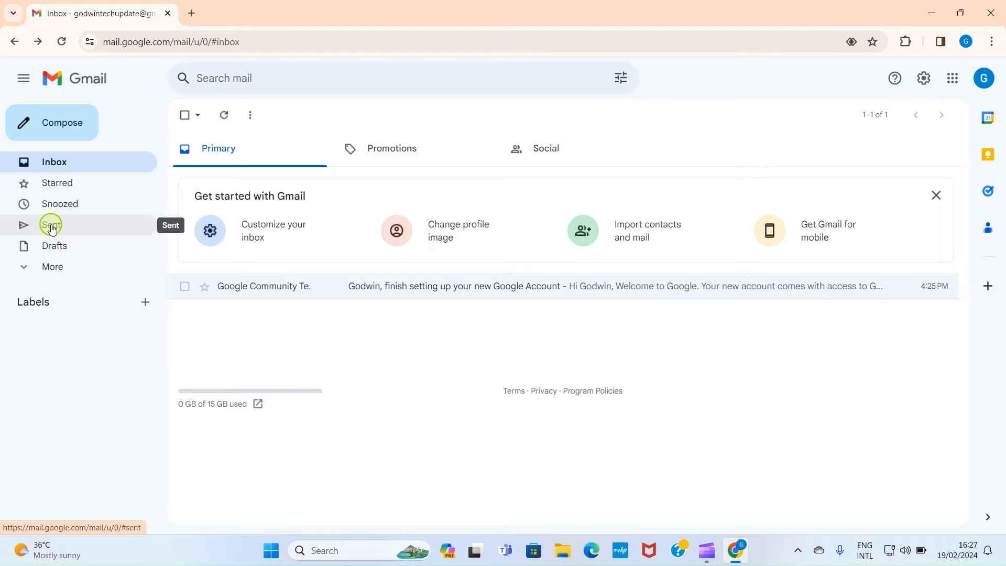
- Expand More in the sidebar to list Important, Scheduled, All Mail, Spam and Trash
{"action": "left_click", "coordinate": [48, 268]}
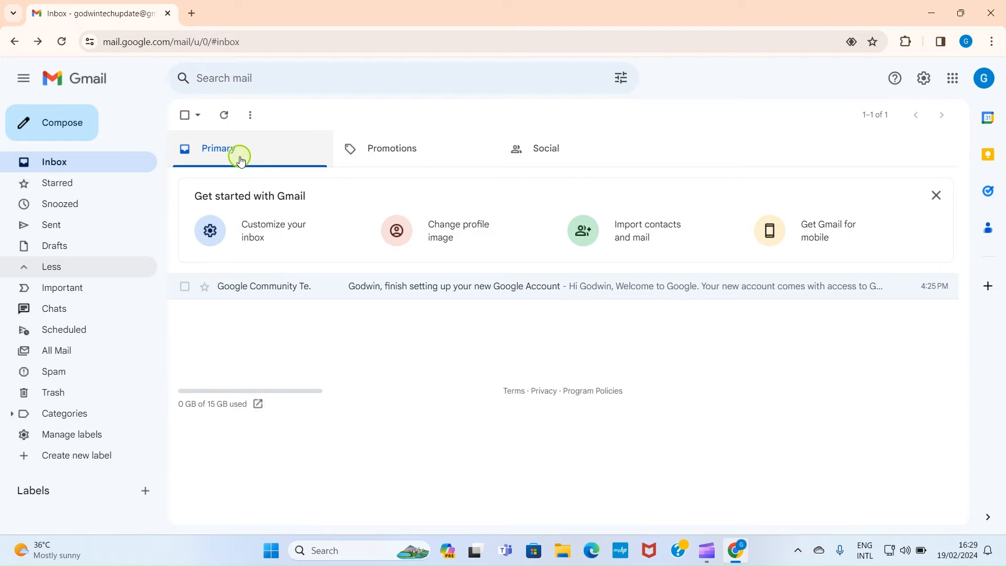
{"action": "left_click", "coordinate": [393, 150]}
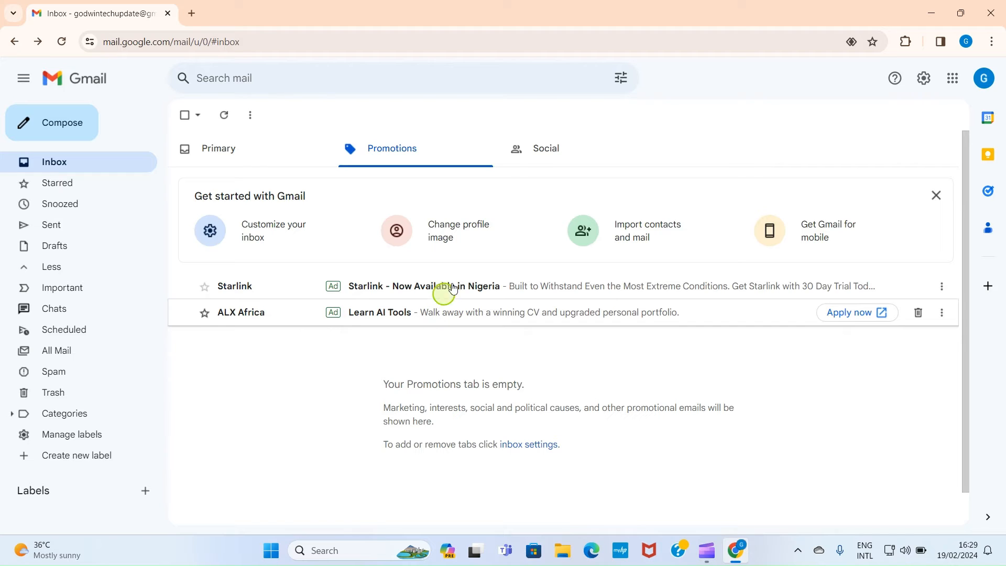
{"action": "left_click", "coordinate": [543, 149]}
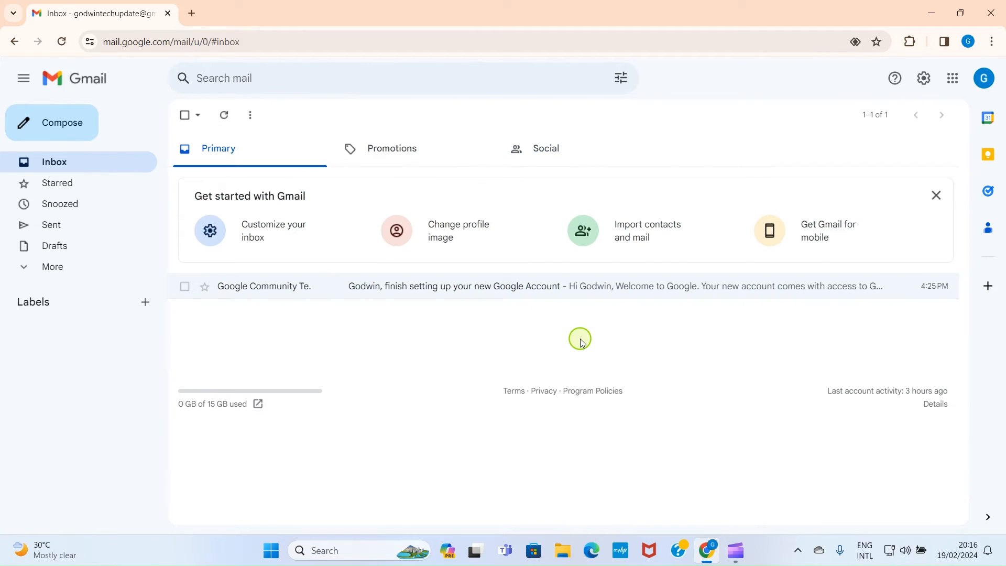
- Start a new message and add the customer contact's e-mail address as its recipient
{"action": "left_click", "coordinate": [53, 120]}
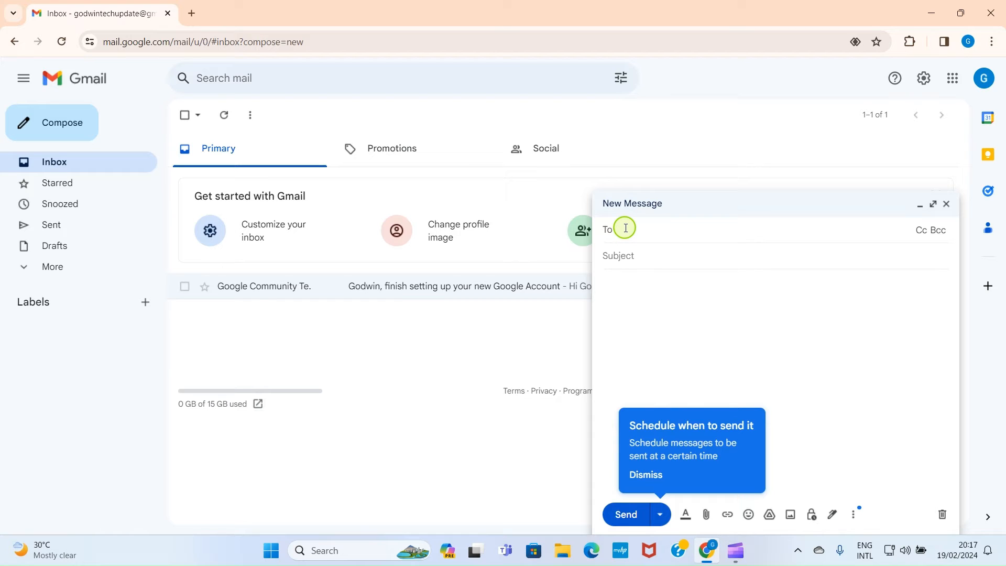
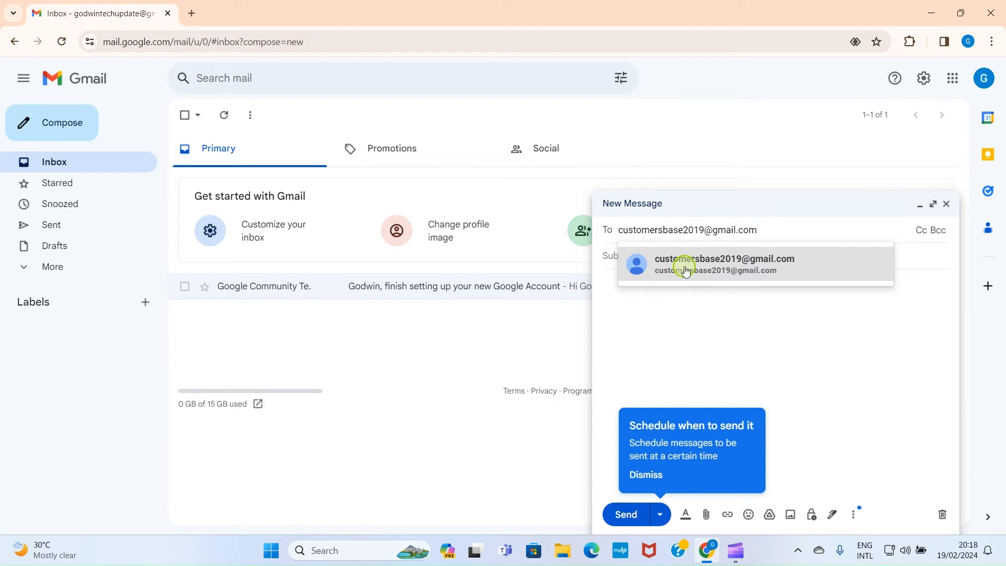
{"action": "left_click", "coordinate": [723, 262]}
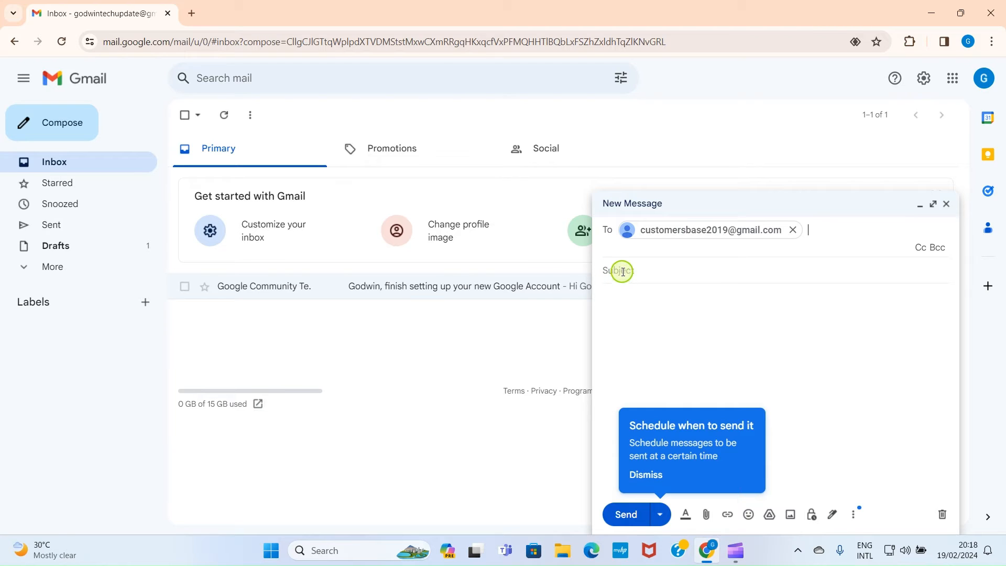
- Enter 'AN UPCOMING TEAM MEETING' as the message subject
{"action": "left_click", "coordinate": [624, 270]}
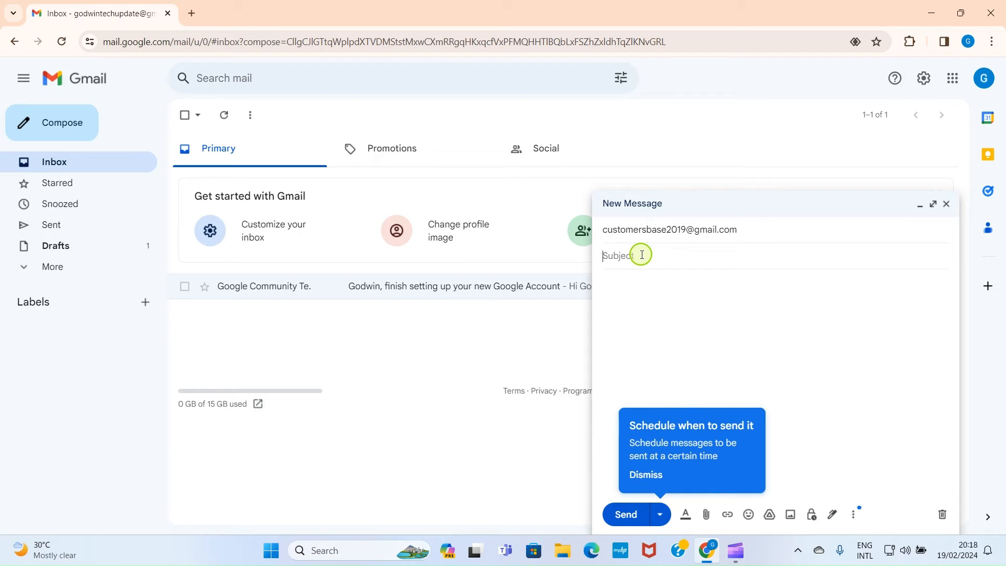
{"action": "type", "text": "N UPCOMING TEAM MEETING"}
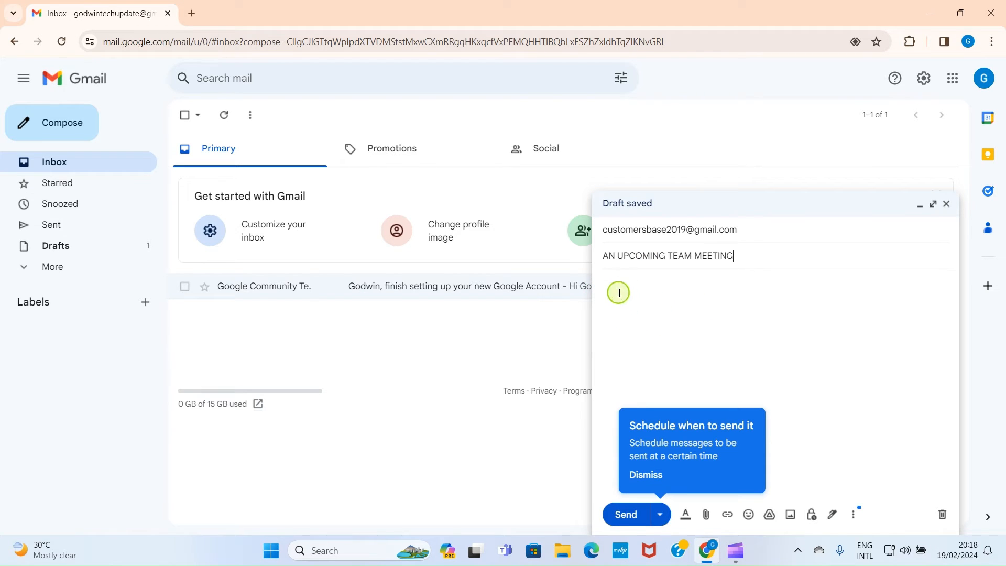
- Write the body announcing the team meeting: March 25, 2024, 1PM, Tech Conference Hall, signed 'Best Regards.'
{"action": "left_click", "coordinate": [620, 287]}
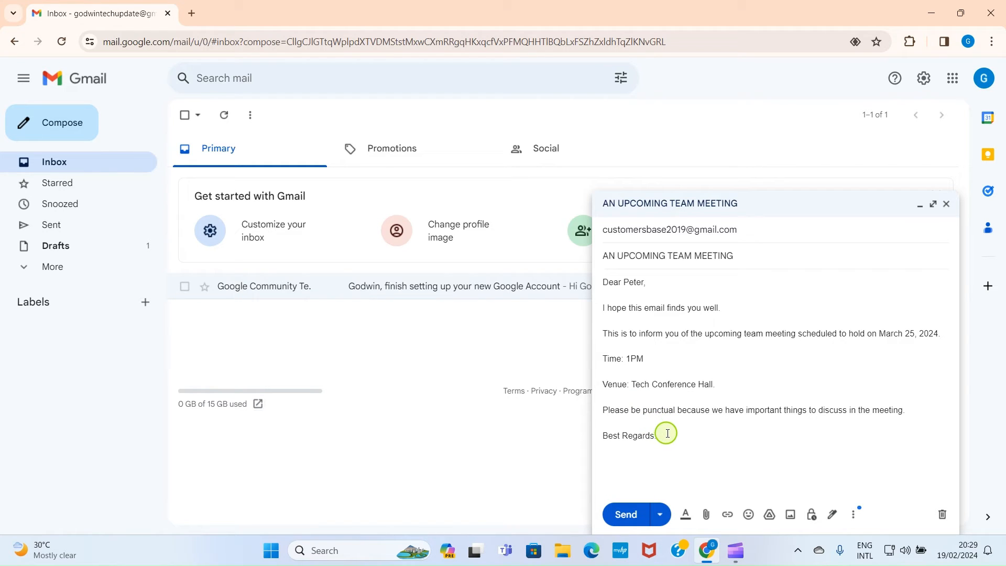
{"action": "left_click", "coordinate": [660, 516]}
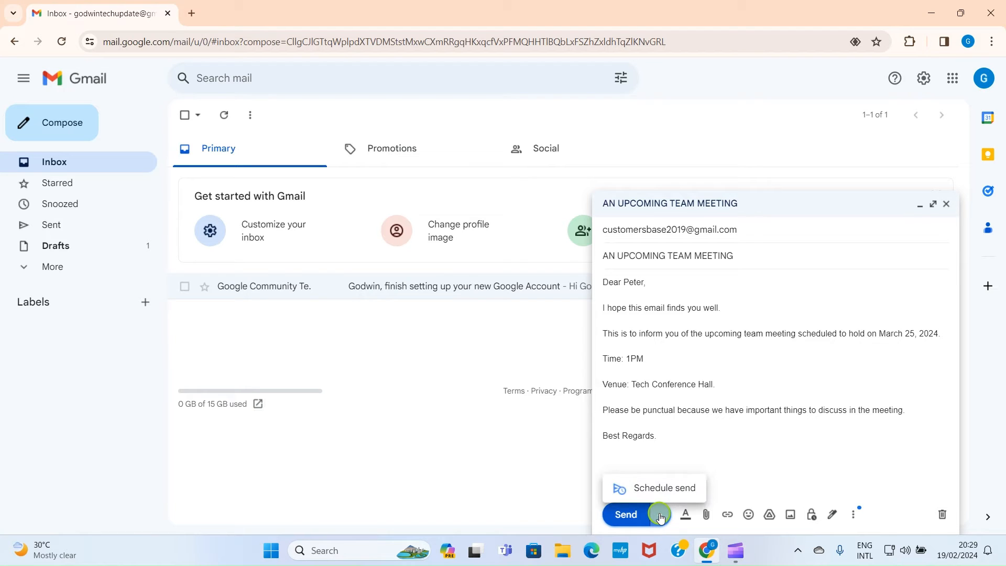
- Show the Schedule send option for the unsent team meeting draft
{"action": "left_click", "coordinate": [665, 487]}
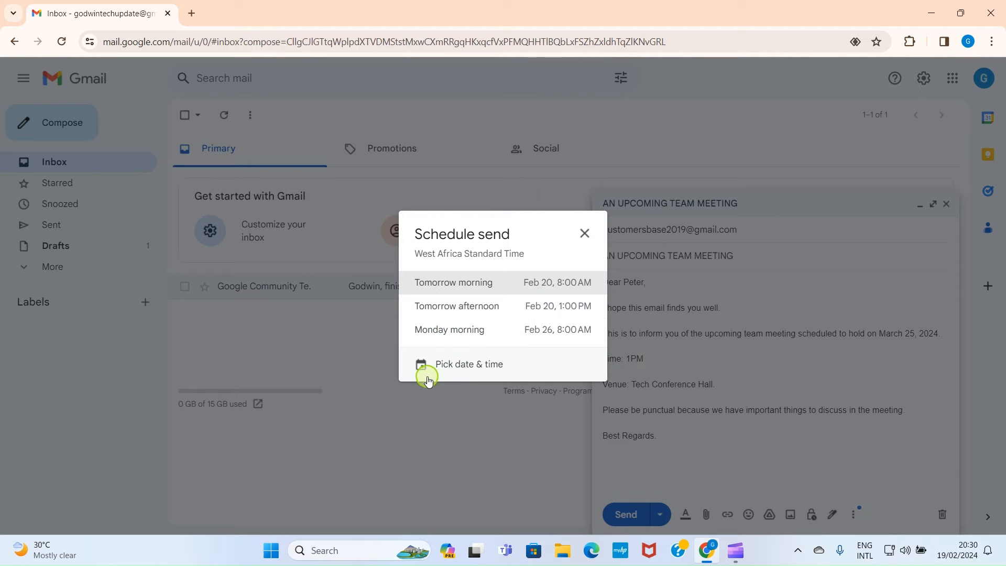
- Start scheduling the email for March 12 at 9:00 AM, then cancel, leaving the draft unsent
{"action": "left_click", "coordinate": [473, 366]}
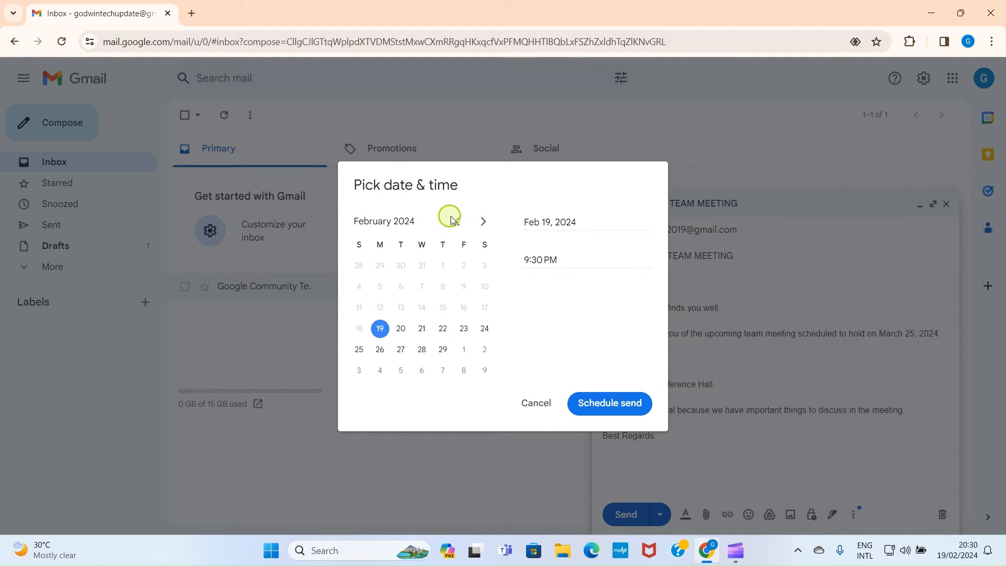
{"action": "left_click", "coordinate": [484, 224]}
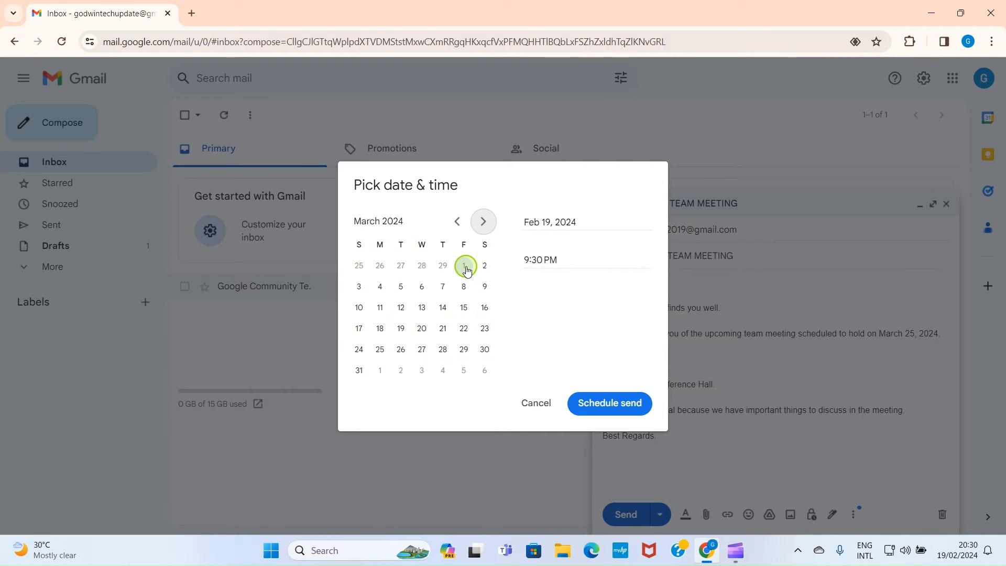
{"action": "left_click", "coordinate": [402, 309]}
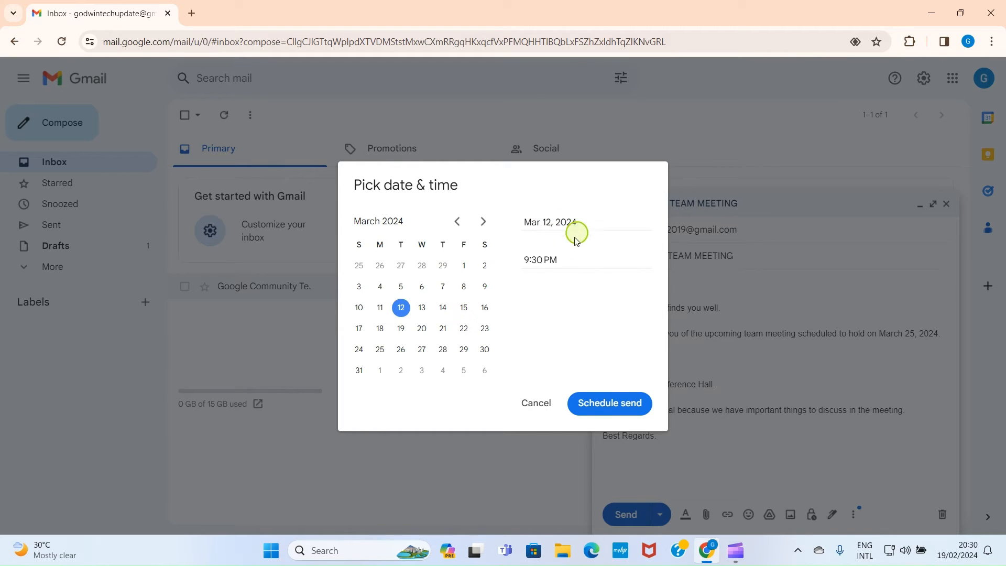
{"action": "left_click", "coordinate": [545, 259]}
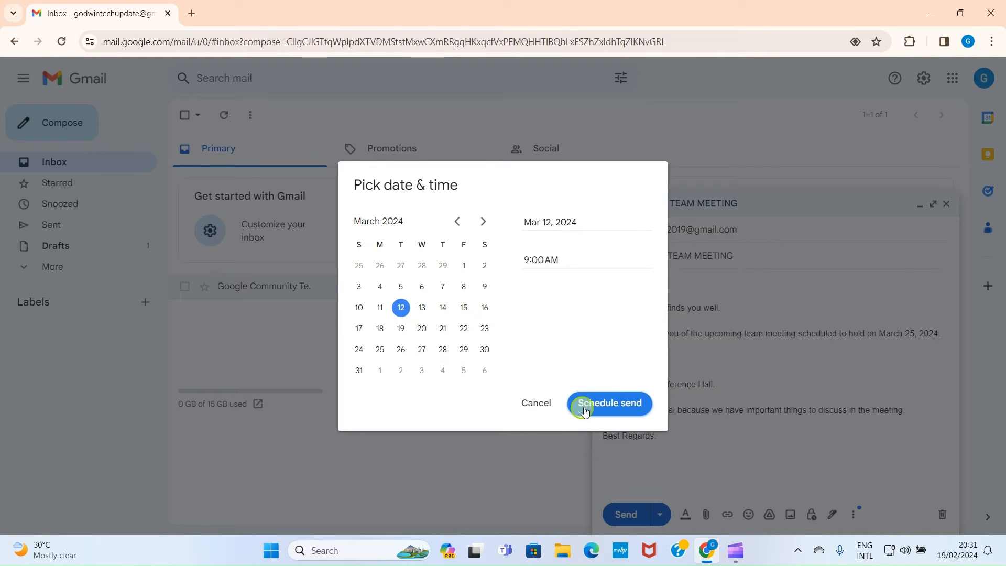
{"action": "left_click", "coordinate": [532, 406]}
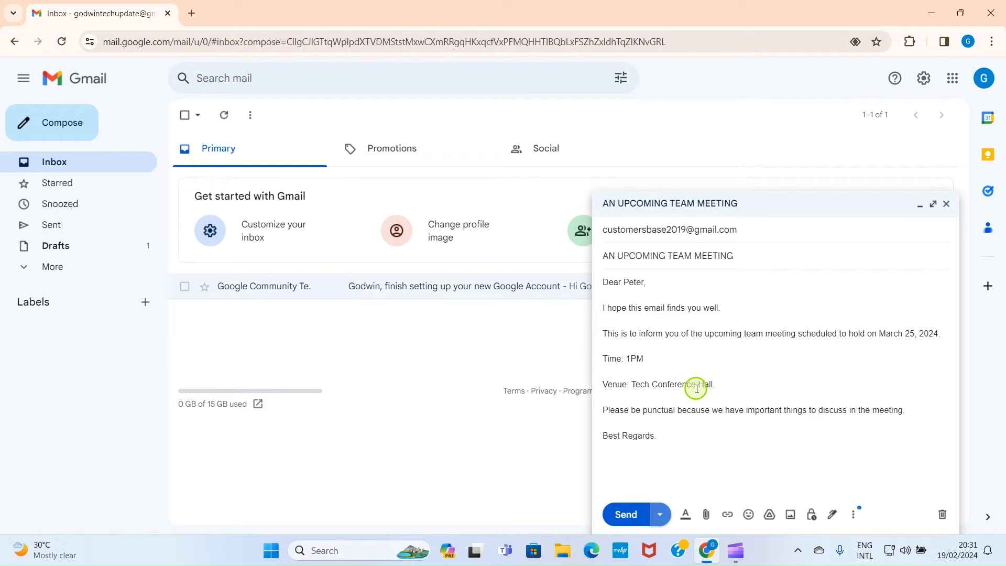
- Place the cursor at the end of the Time line and show the formatting toolbar
{"action": "left_click", "coordinate": [691, 357]}
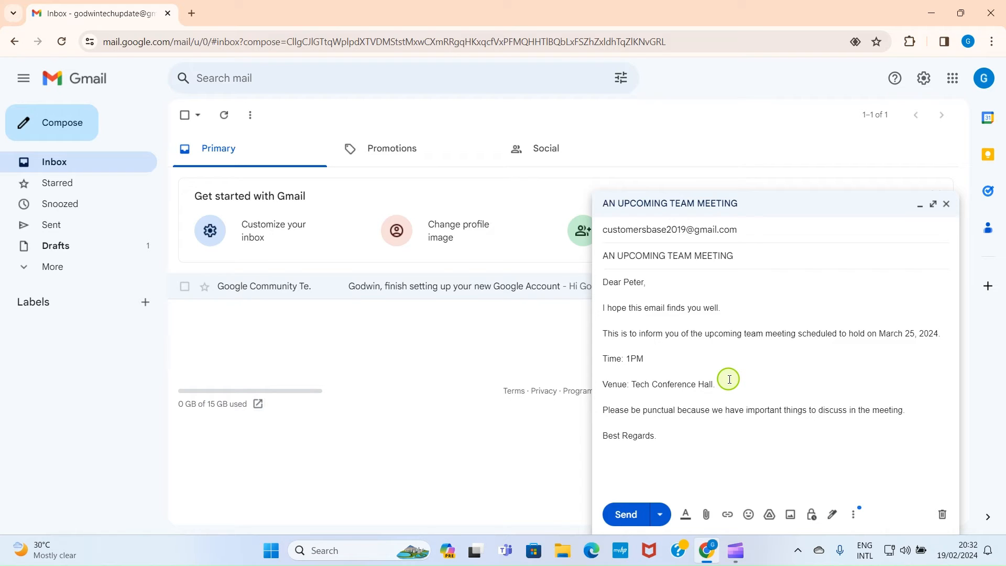
{"action": "left_click", "coordinate": [683, 516]}
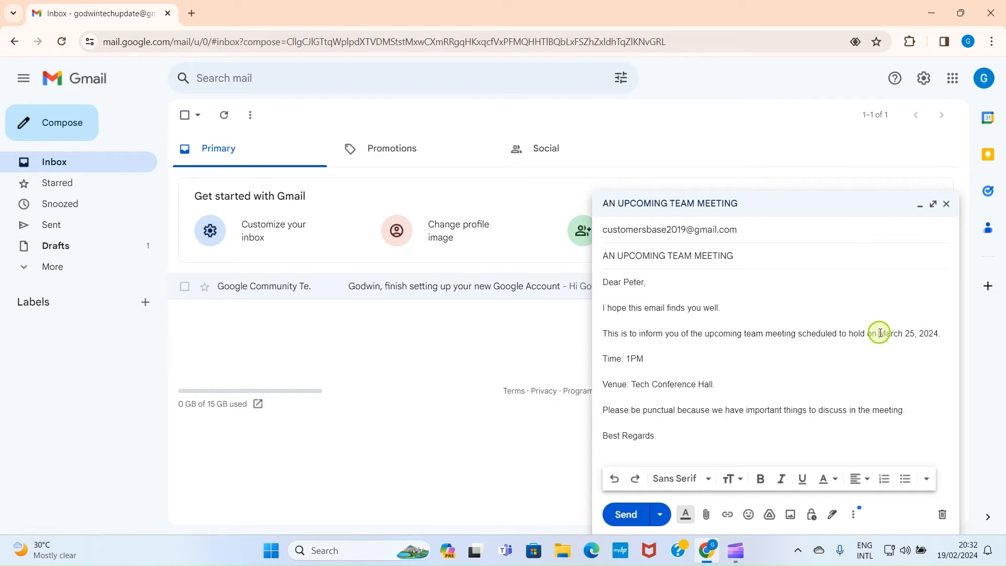
- Bold 'March 25, 2024', 'Time: 1PM' and 'Venue: Tech Conference Hall.' in the email body
{"action": "left_click_drag", "start_coordinate": [879, 332], "coordinate": [938, 332]}
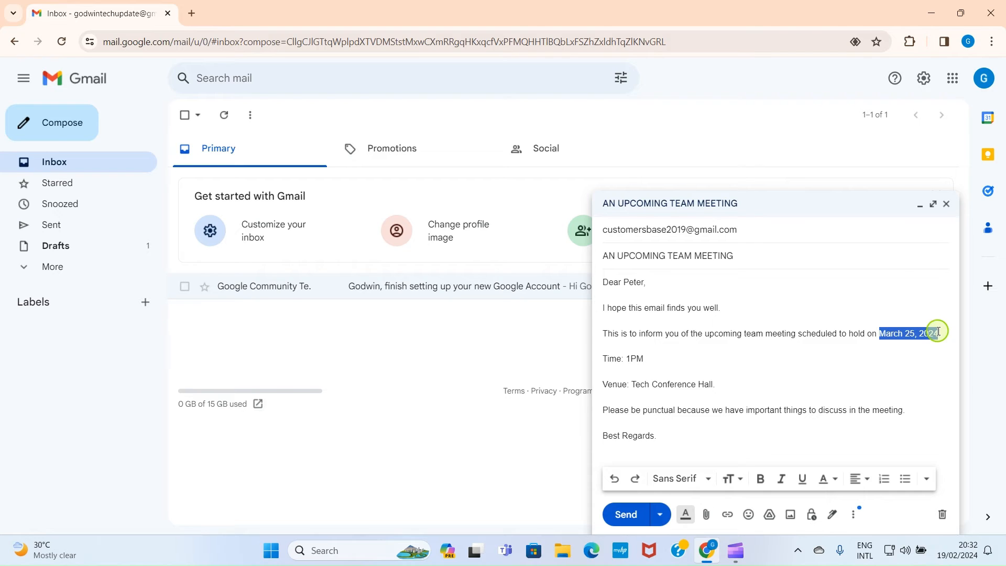
{"action": "left_click", "coordinate": [758, 481]}
{"action": "left_click", "coordinate": [847, 367]}
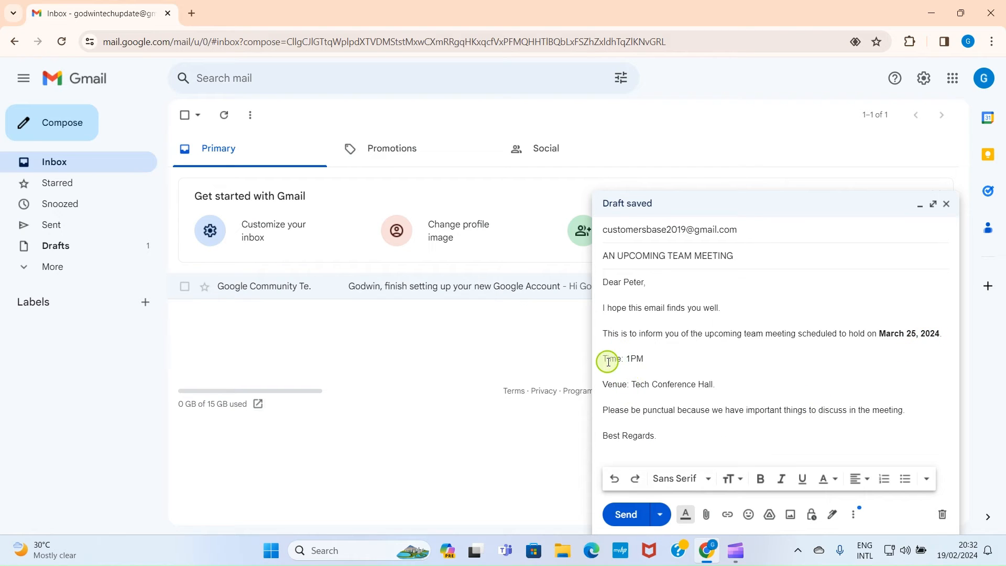
{"action": "left_click_drag", "start_coordinate": [627, 360], "coordinate": [644, 361]}
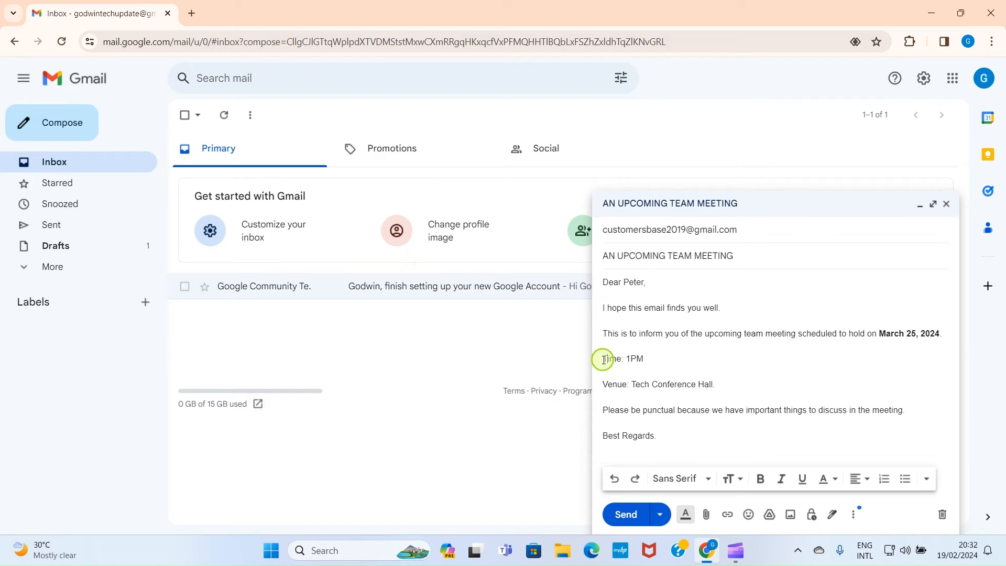
{"action": "left_click_drag", "start_coordinate": [604, 360], "coordinate": [645, 360]}
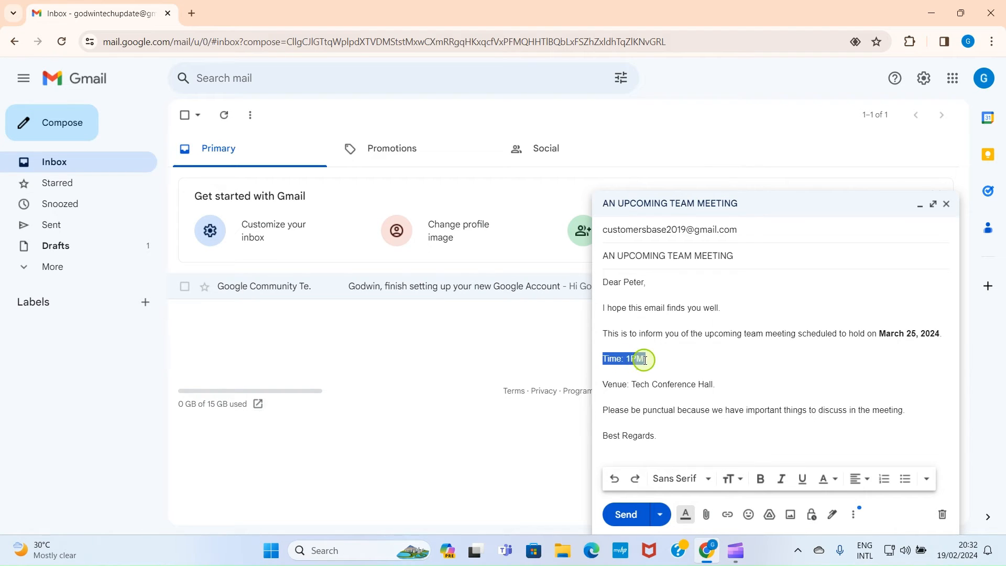
{"action": "left_click", "coordinate": [761, 479]}
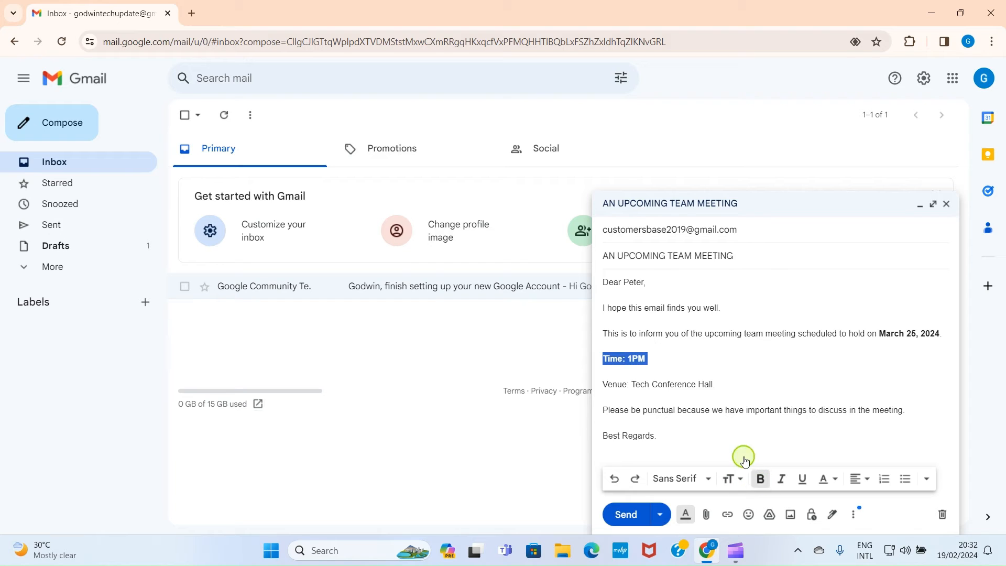
{"action": "left_click", "coordinate": [676, 368]}
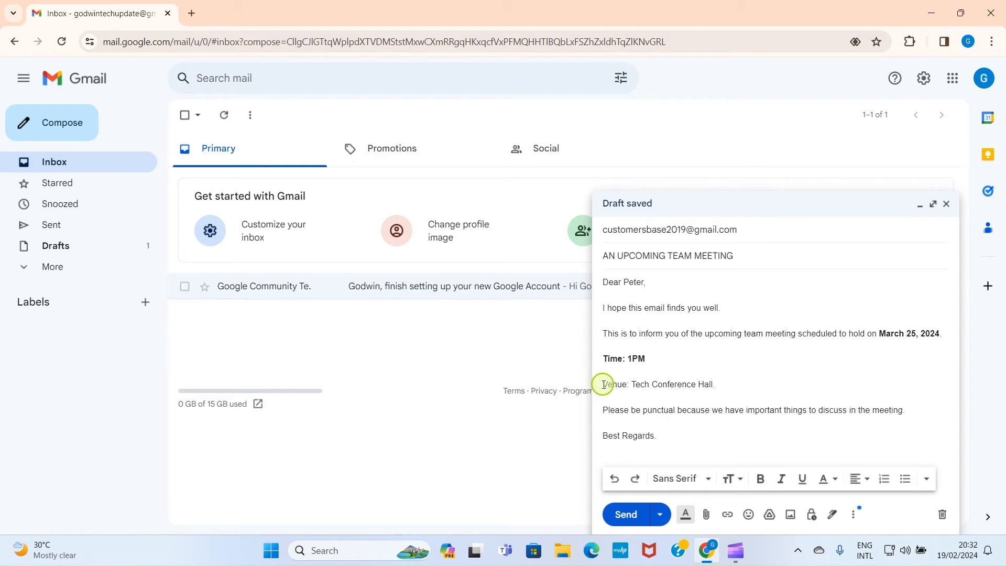
{"action": "left_click_drag", "start_coordinate": [604, 385], "coordinate": [719, 393]}
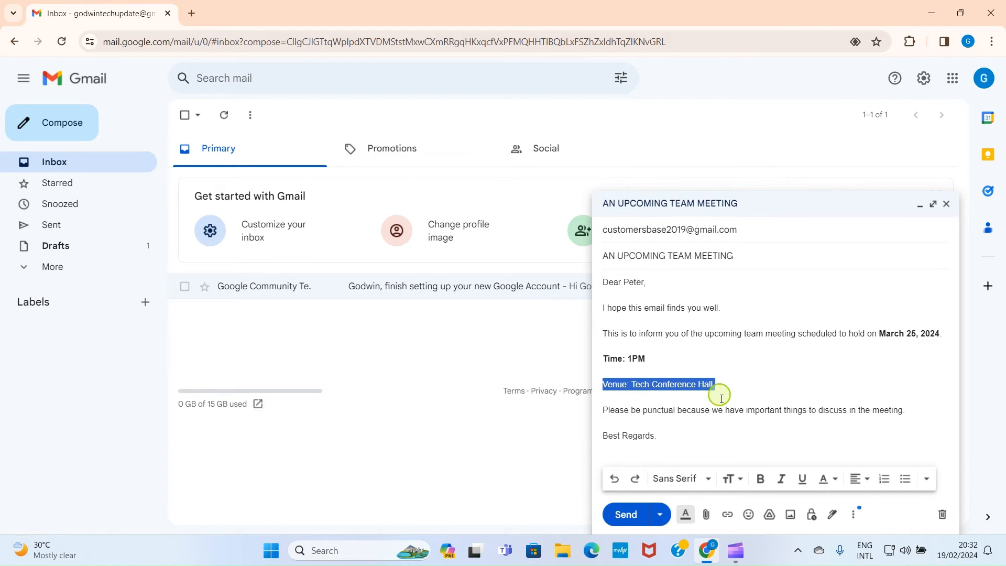
{"action": "left_click", "coordinate": [761, 482]}
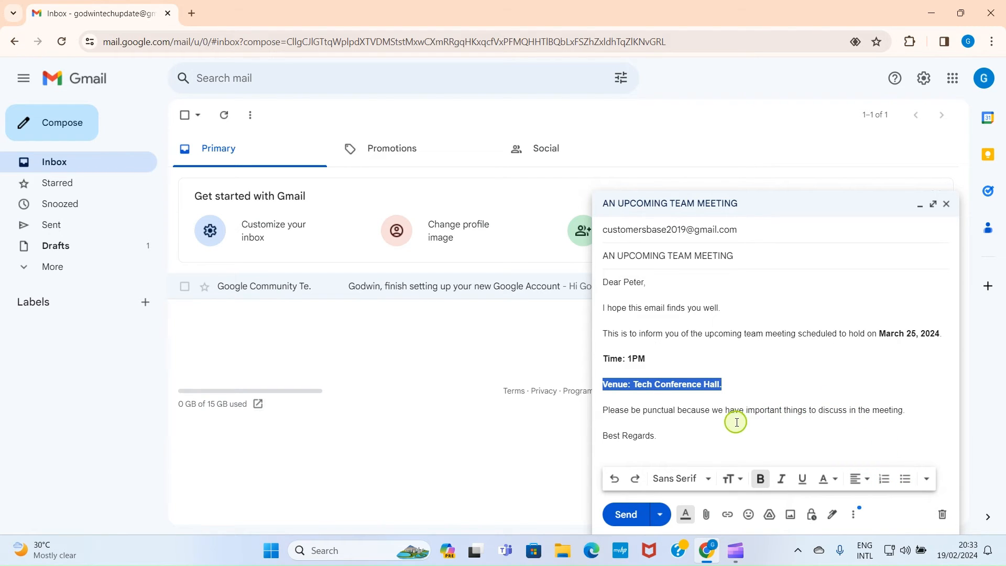
{"action": "left_click", "coordinate": [685, 428]}
{"action": "left_click", "coordinate": [682, 437]}
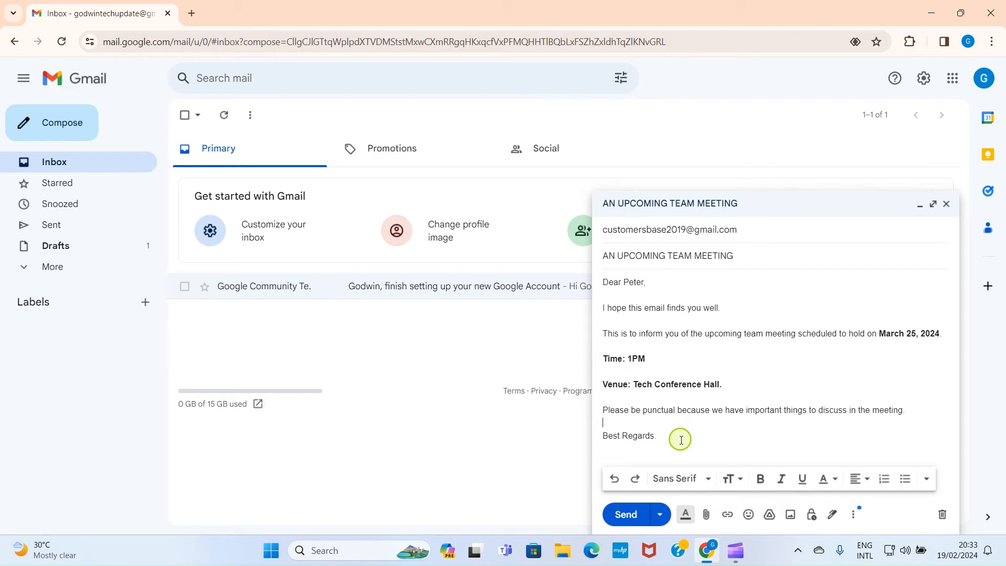
- Bring up the file picker for attaching to the draft, showing the Downloads folder
{"action": "left_click", "coordinate": [925, 478]}
{"action": "left_click", "coordinate": [854, 423]}
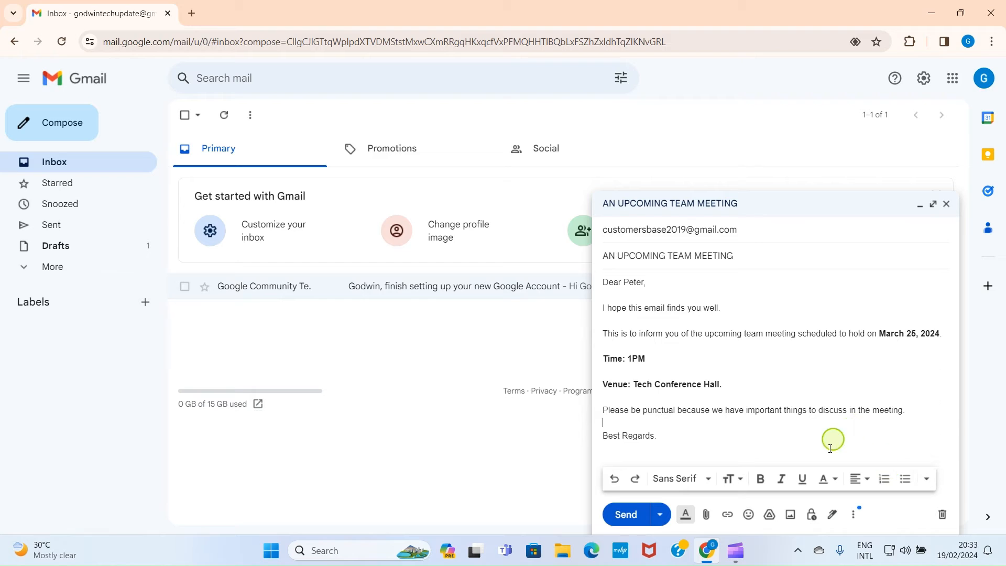
{"action": "left_click", "coordinate": [707, 516]}
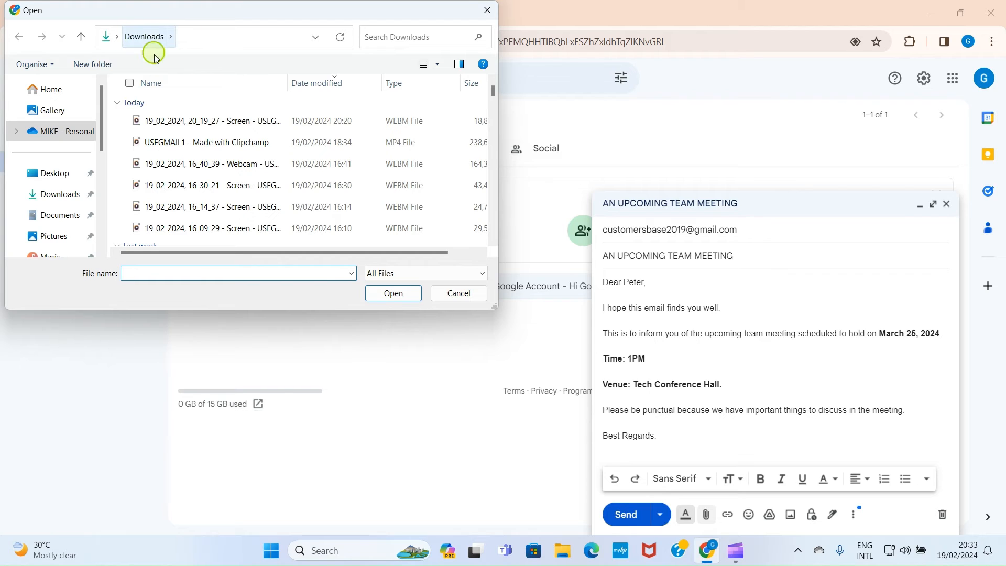
- Attach the GODWINACADEMY.xlsx workbook from the Documents folder to the meeting email
{"action": "scroll", "coordinate": [37, 201], "scroll_direction": "down", "scroll_amount": 2}
{"action": "scroll", "coordinate": [36, 202], "scroll_direction": "up", "scroll_amount": 3}
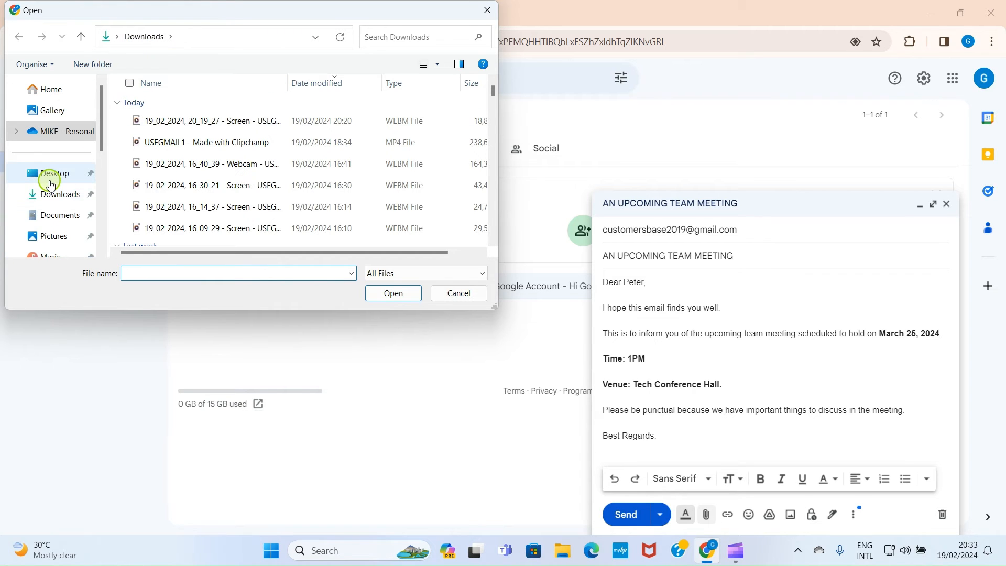
{"action": "scroll", "coordinate": [51, 184], "scroll_direction": "down", "scroll_amount": 2}
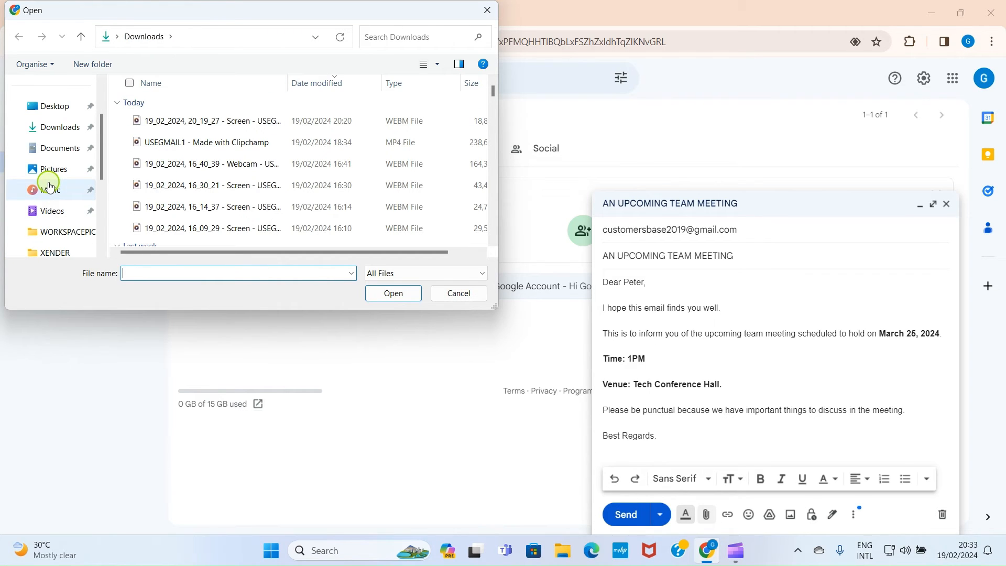
{"action": "left_click", "coordinate": [54, 151]}
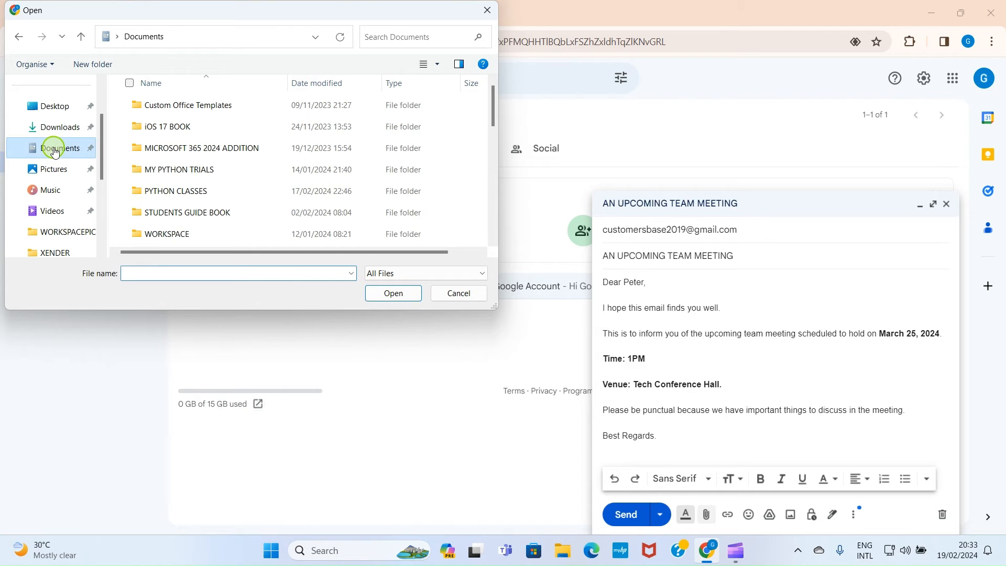
{"action": "scroll", "coordinate": [204, 160], "scroll_direction": "down", "scroll_amount": 3}
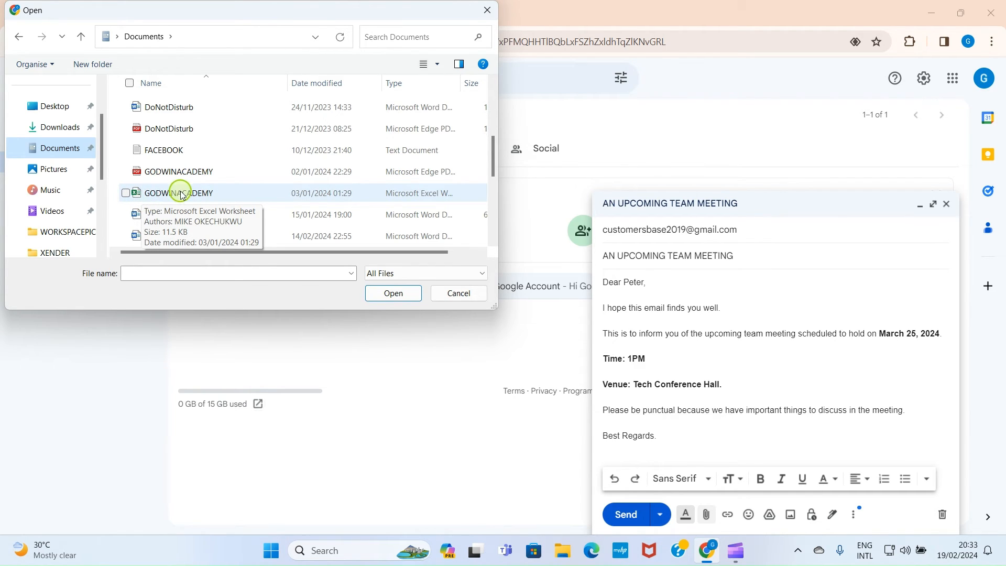
{"action": "left_click", "coordinate": [147, 191]}
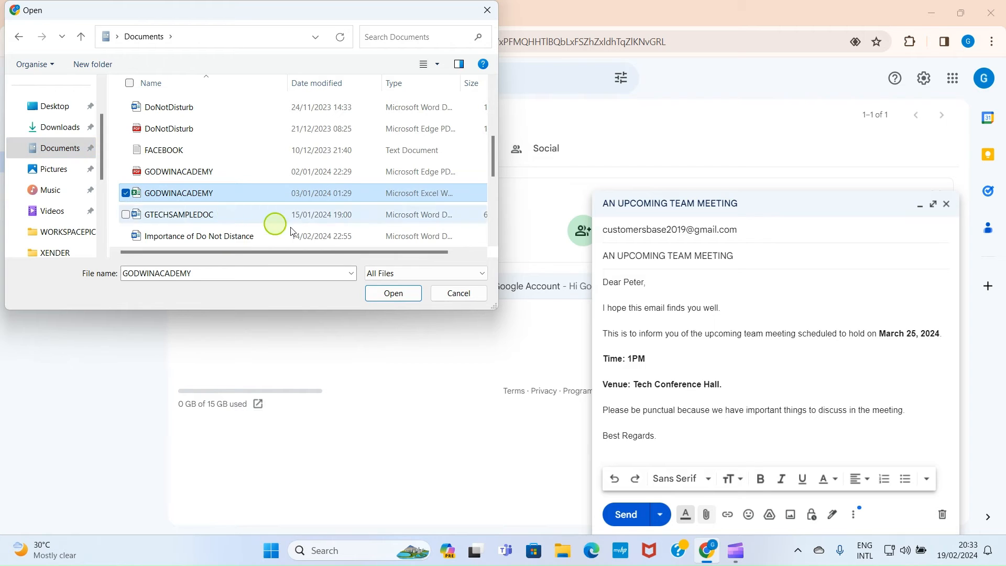
{"action": "left_click", "coordinate": [371, 289]}
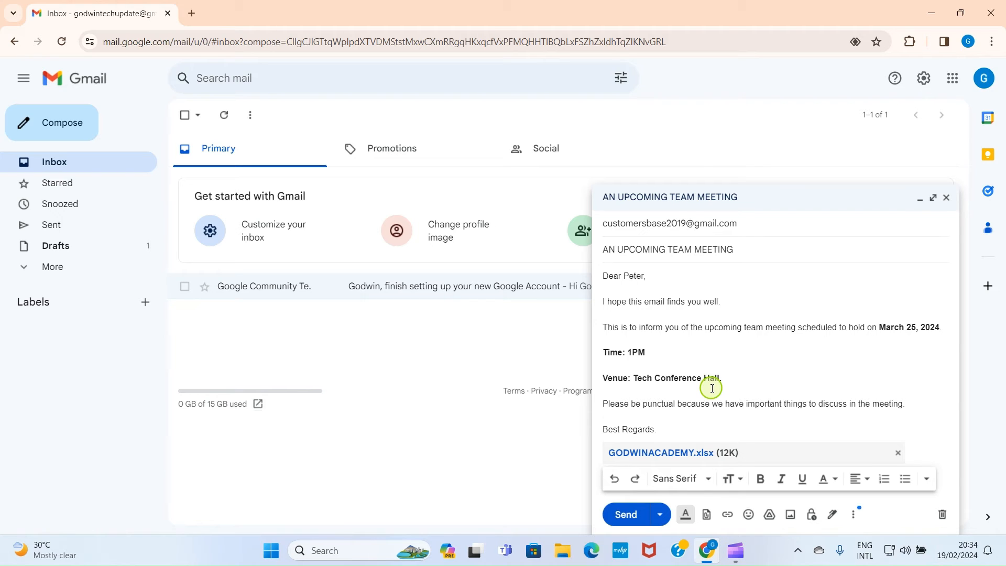
- Insert a stopwatch emoji, found by searching 'TIME', right after the word Time in the body
{"action": "left_click", "coordinate": [750, 514]}
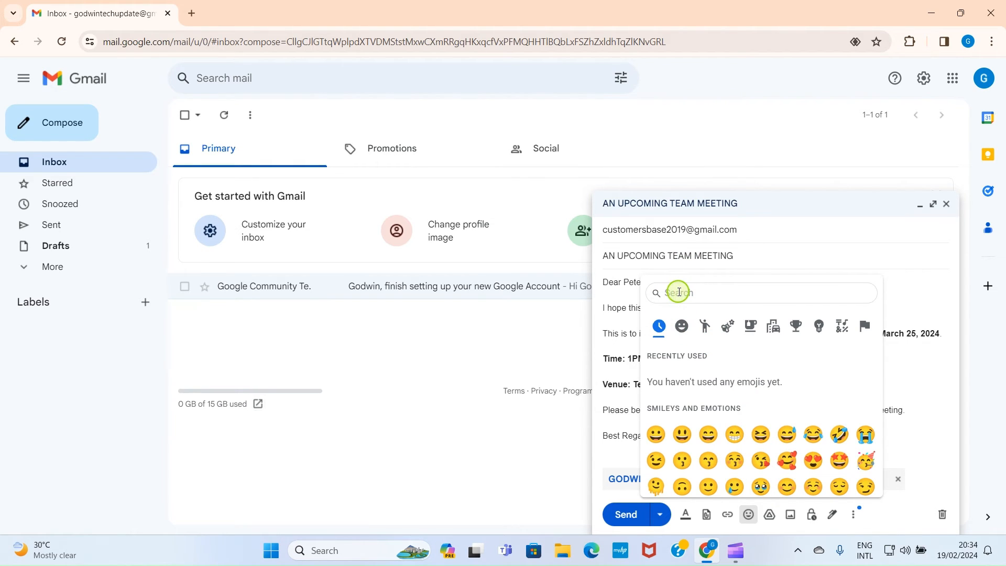
{"action": "type", "text": "T"}
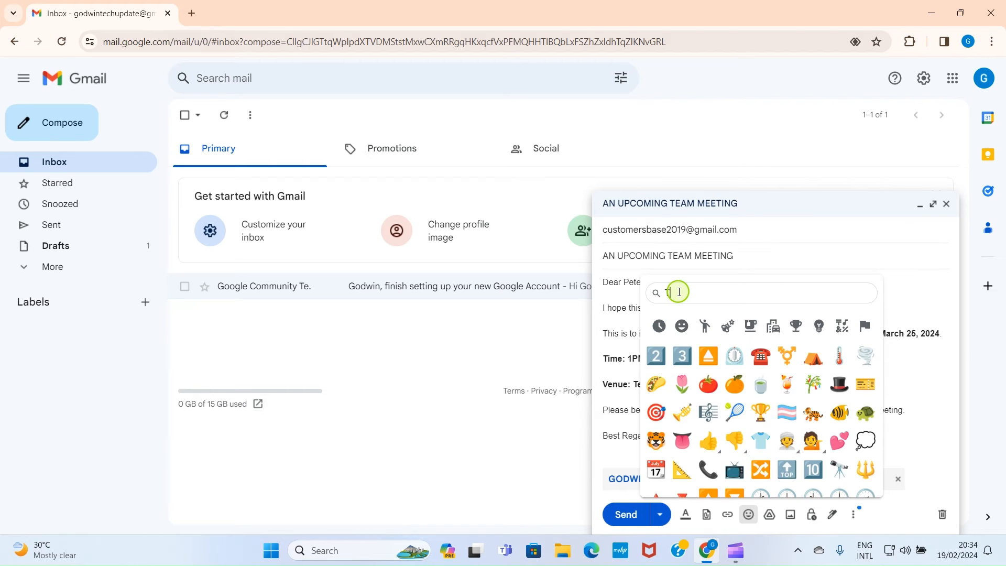
{"action": "type", "text": "im"}
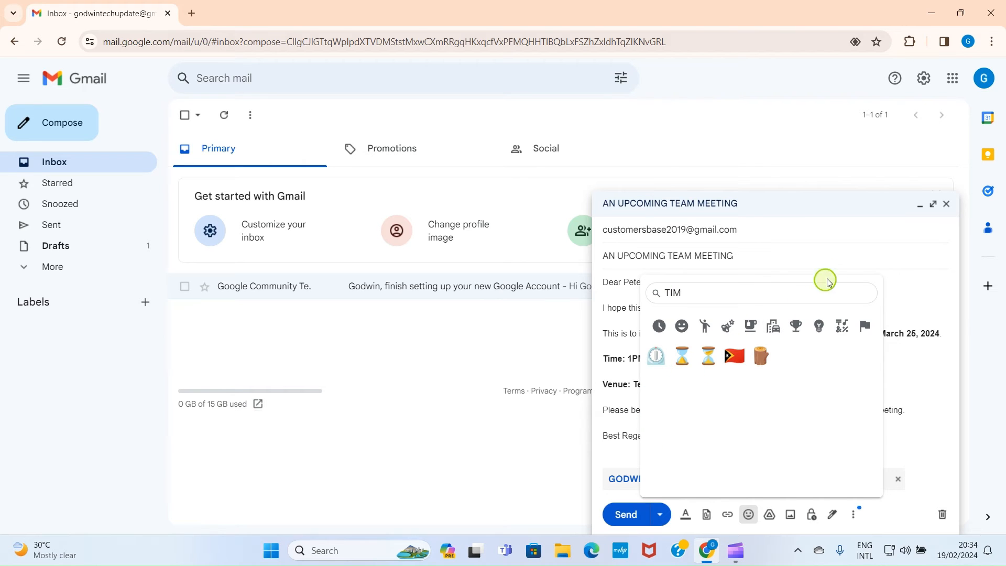
{"action": "left_click", "coordinate": [897, 293]}
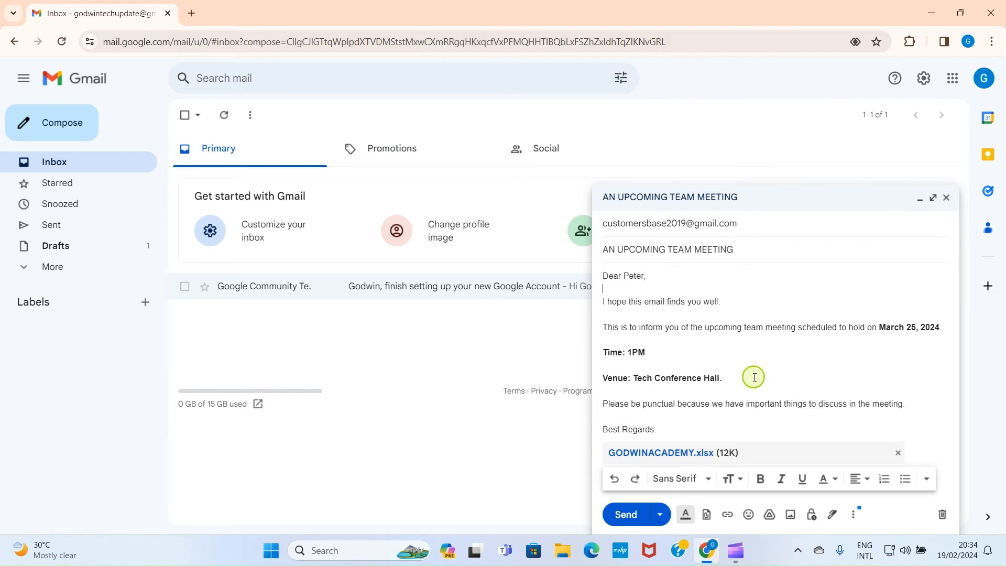
{"action": "left_click", "coordinate": [623, 352]}
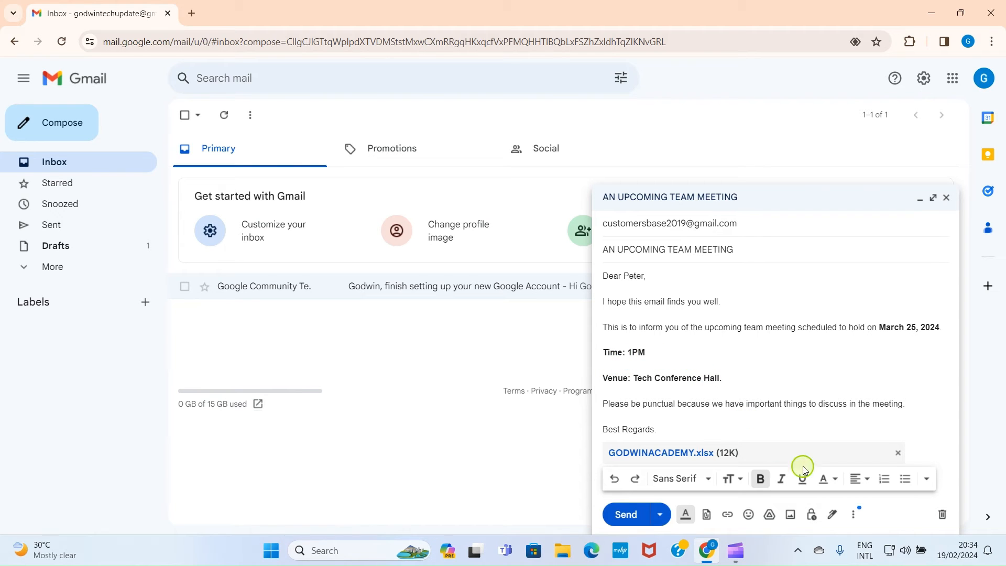
{"action": "left_click", "coordinate": [749, 514]}
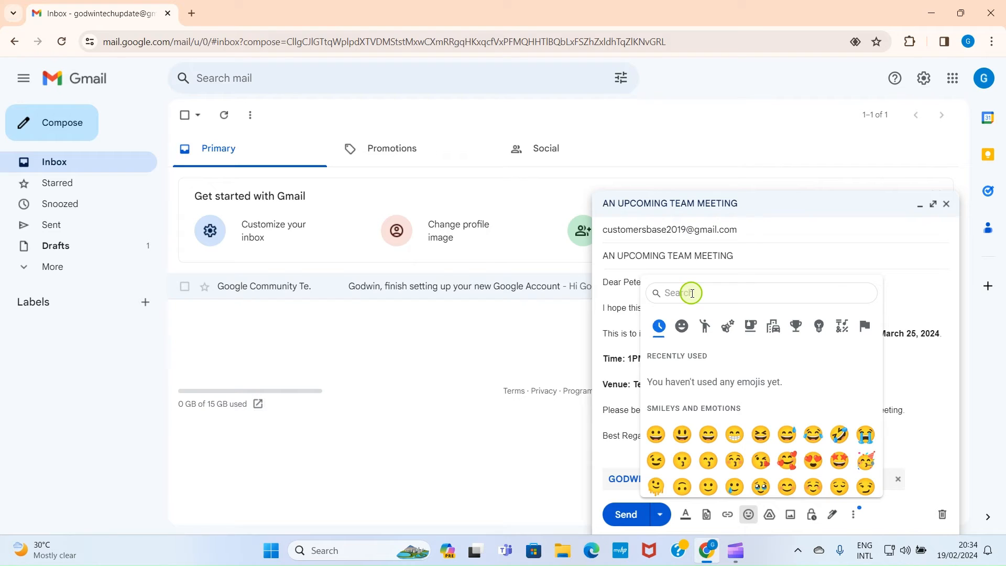
{"action": "type", "text": "TIME"}
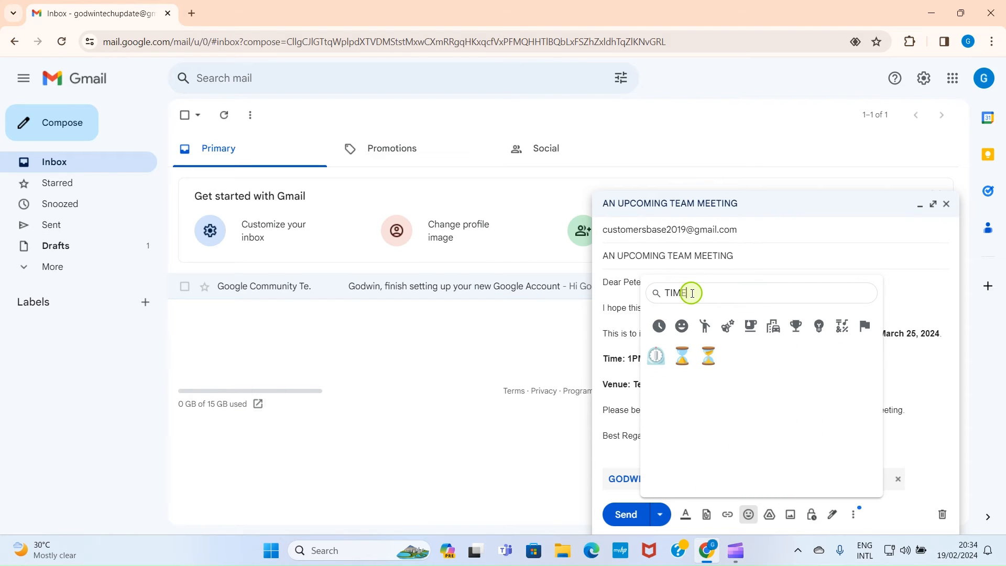
{"action": "left_click", "coordinate": [656, 356]}
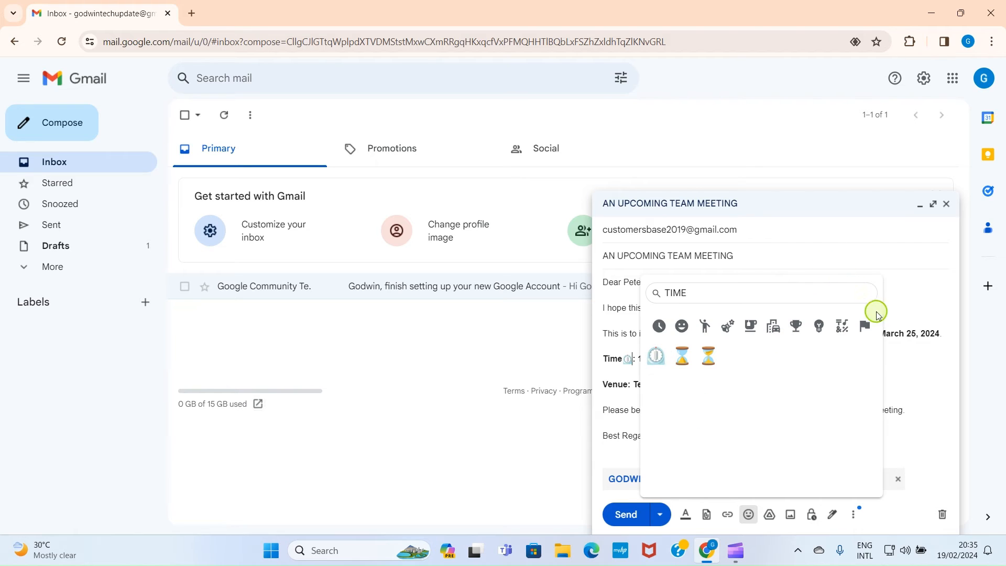
{"action": "left_click", "coordinate": [906, 300]}
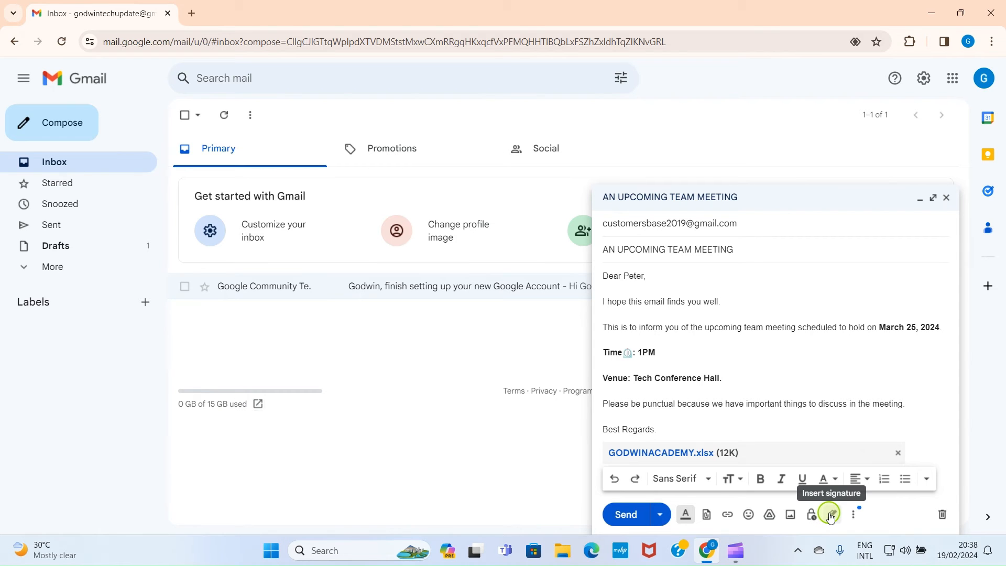
- Send the team meeting email with its attachment, without adding a signature
{"action": "left_click", "coordinate": [831, 516]}
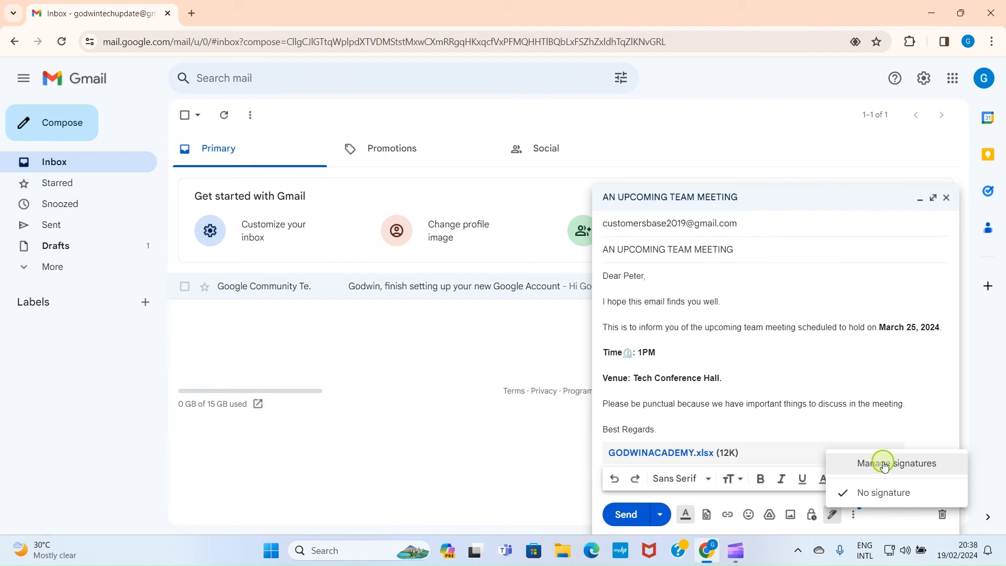
{"action": "left_click", "coordinate": [777, 392]}
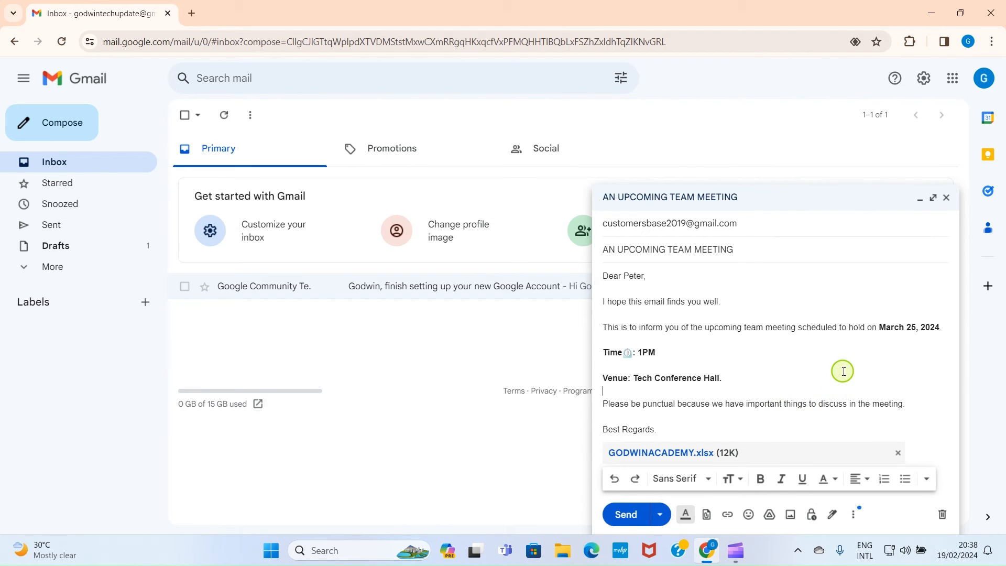
{"action": "left_click", "coordinate": [684, 515]}
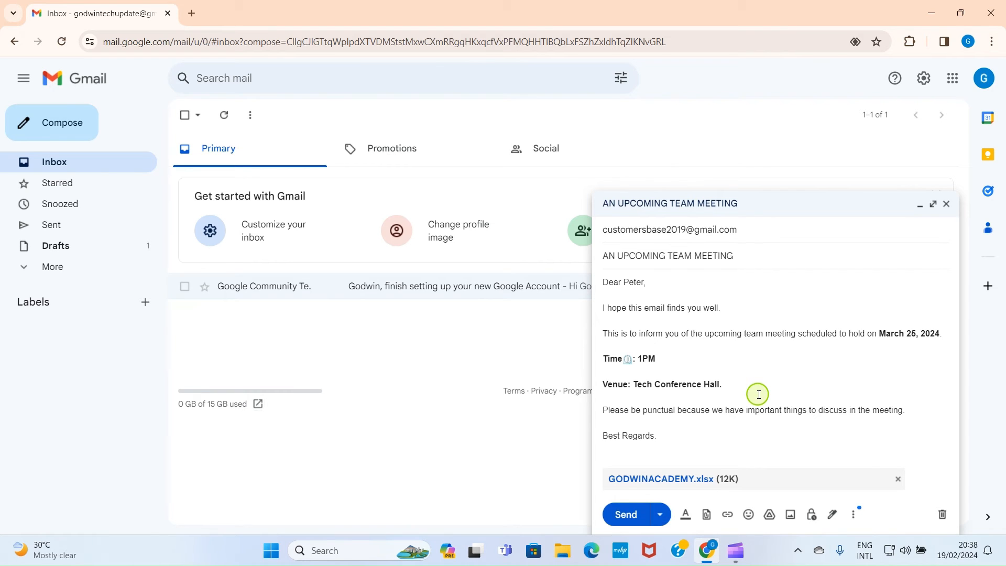
{"action": "left_click", "coordinate": [626, 514]}
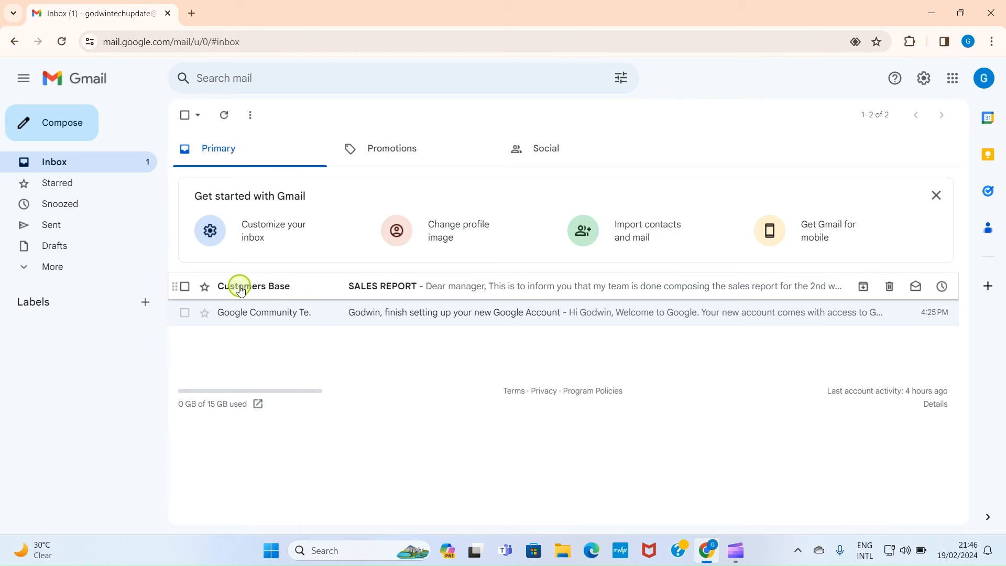
{"action": "mouse_move", "coordinate": [292, 289]}
{"action": "mouse_move", "coordinate": [230, 285]}
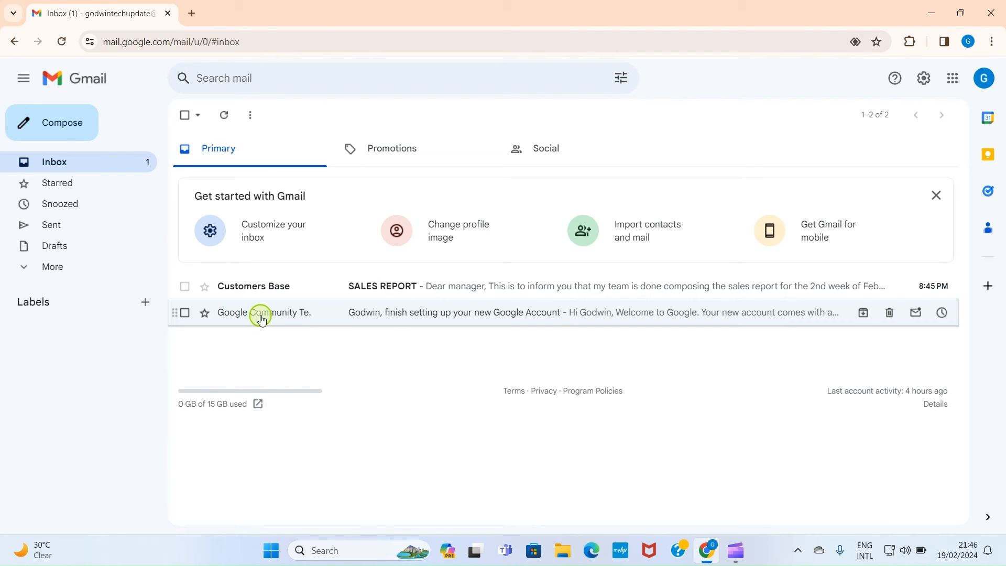
{"action": "mouse_move", "coordinate": [249, 316]}
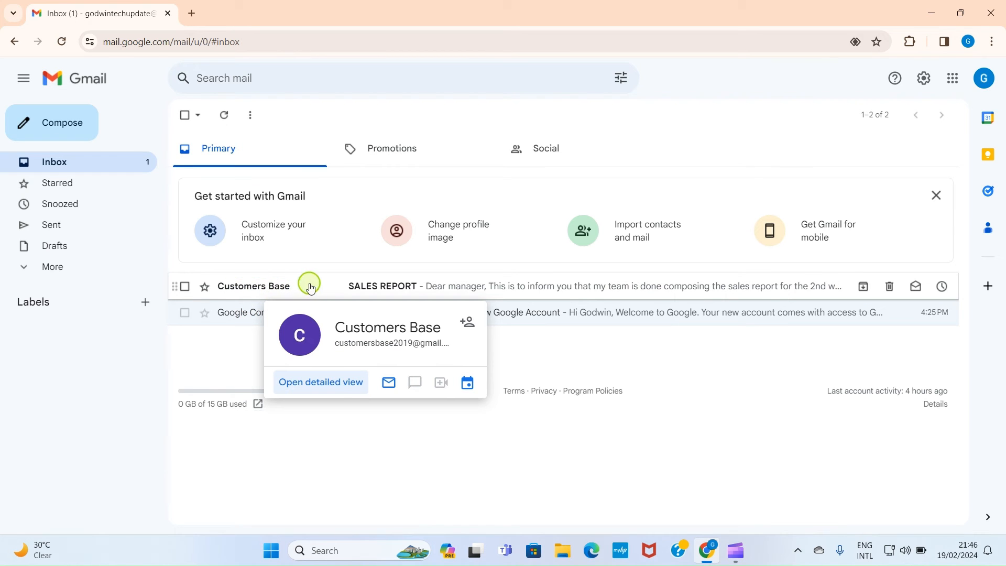
- Open the SALES REPORT message from the inbox
{"action": "left_click", "coordinate": [383, 289]}
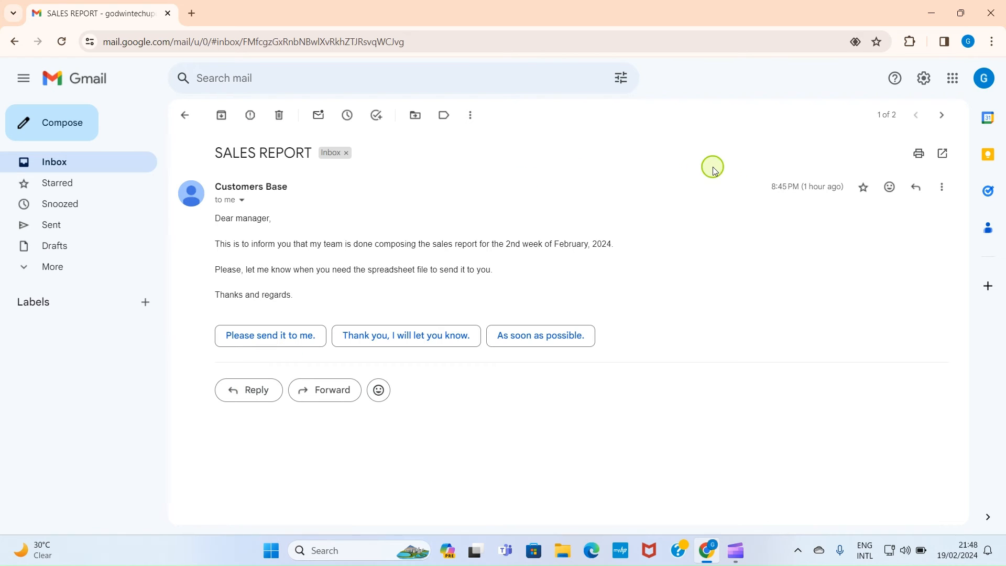
- Reply to SALES REPORT with 'Thanks, I will be needing it tomorrow morning.'
{"action": "left_click", "coordinate": [249, 391]}
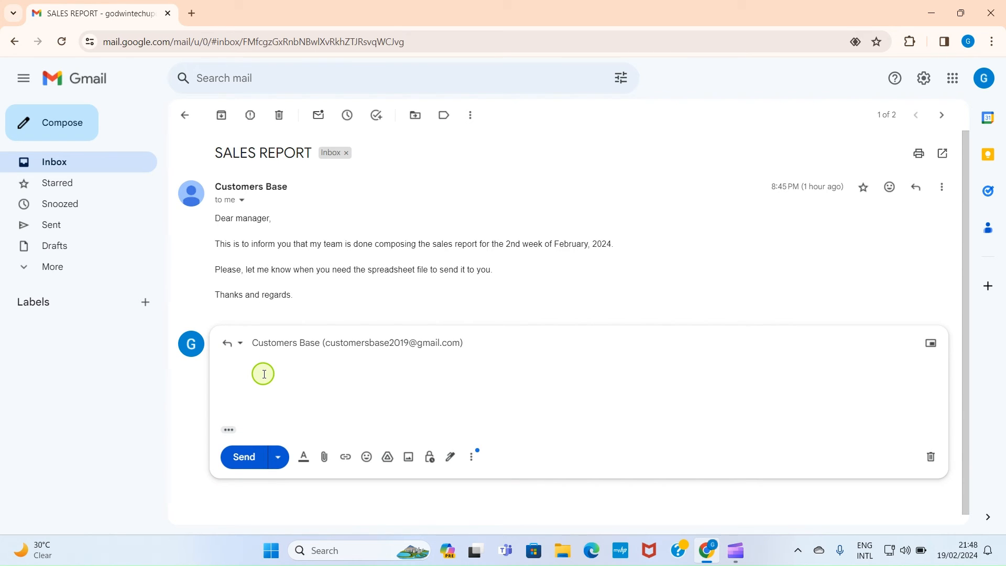
{"action": "type", "text": "Thanks, I will be needing it tomorrow morning."}
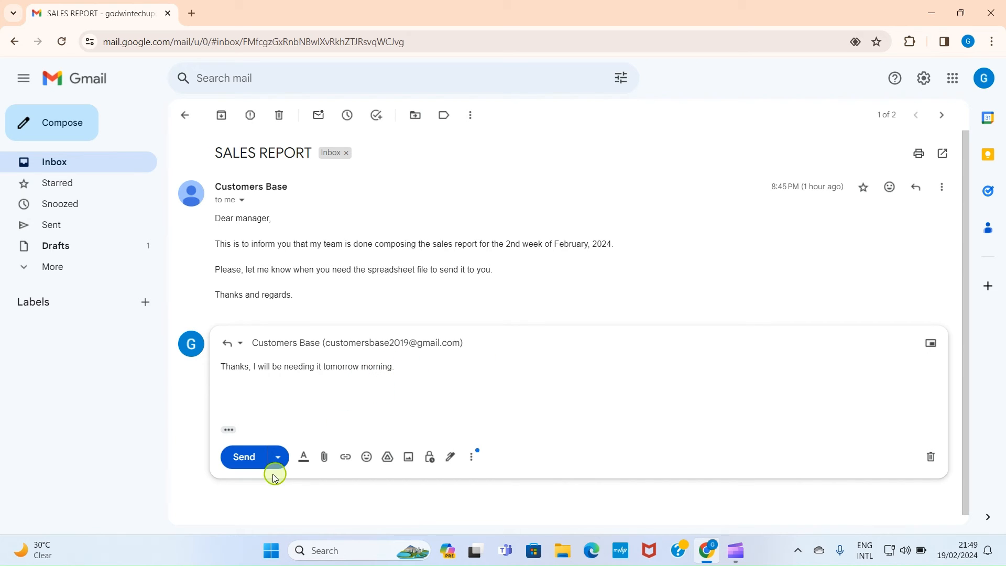
{"action": "left_click", "coordinate": [239, 468]}
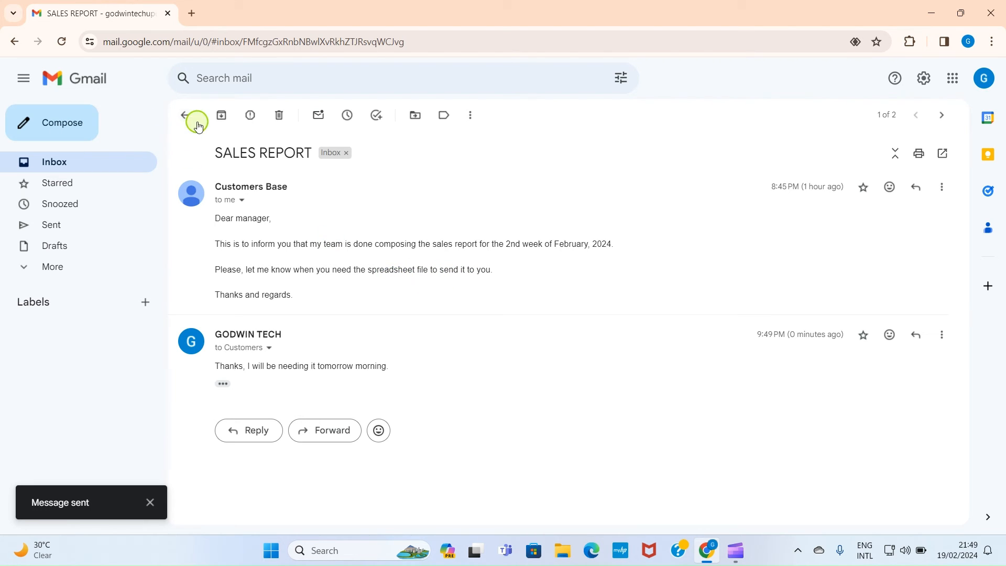
- Back in the inbox, star the SALES REPORT conversation via More actions and reload the page
{"action": "left_click", "coordinate": [87, 169]}
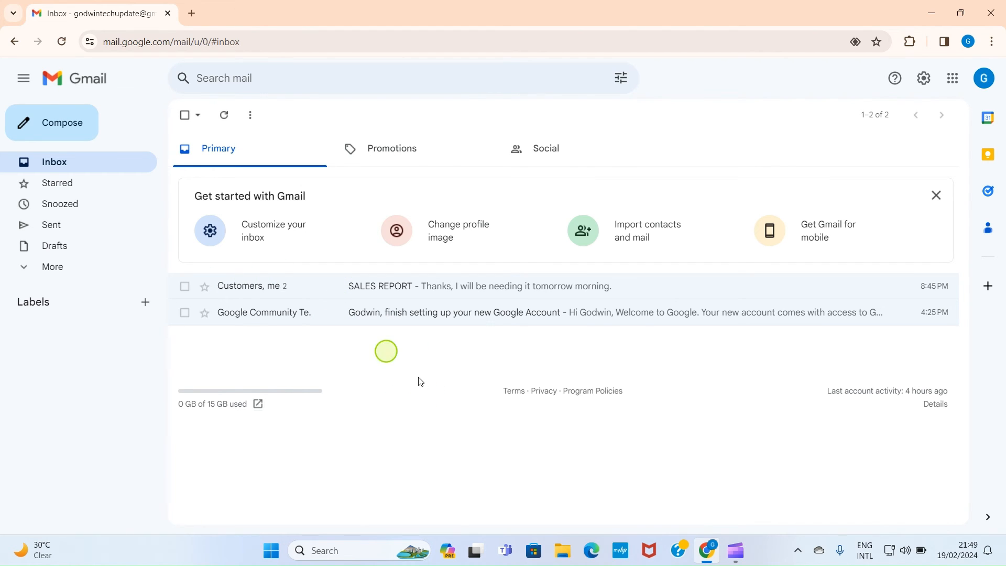
{"action": "left_click", "coordinate": [186, 290]}
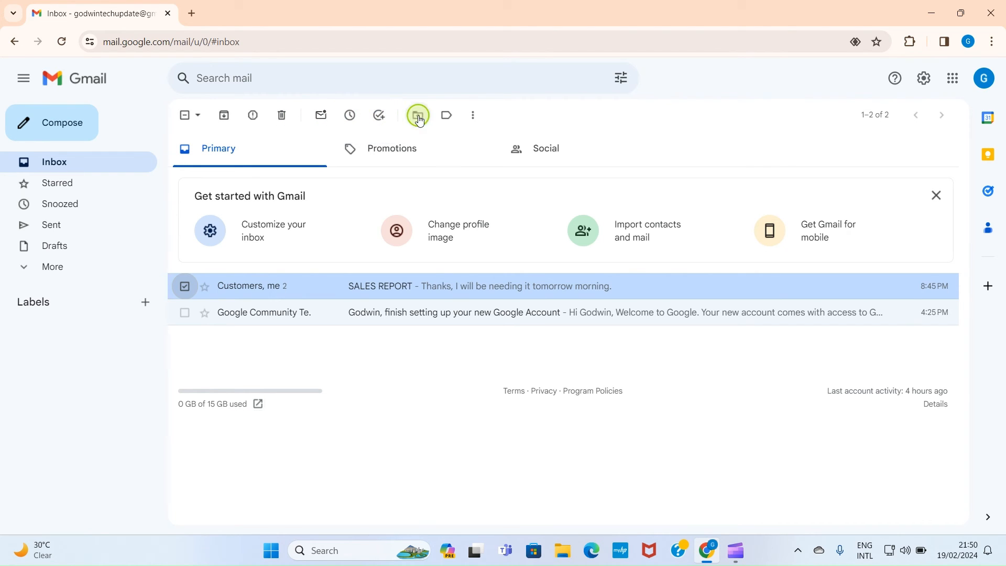
{"action": "left_click", "coordinate": [473, 117]}
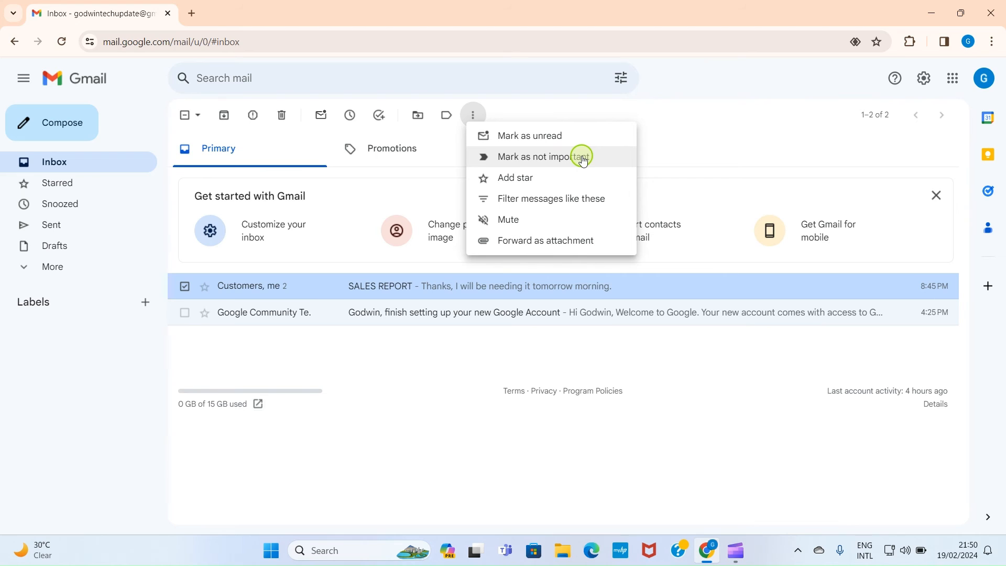
{"action": "left_click", "coordinate": [484, 180]}
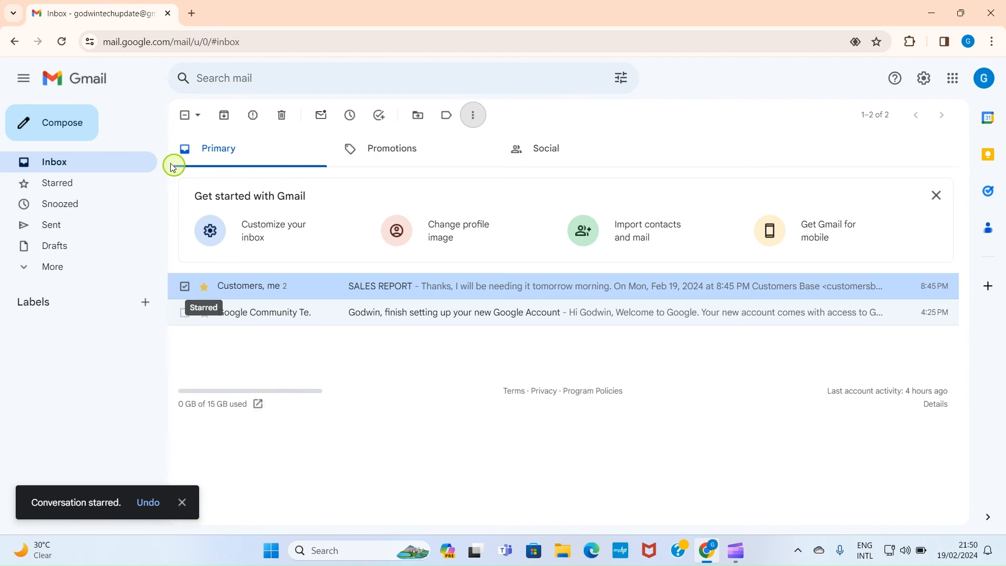
{"action": "left_click", "coordinate": [62, 45]}
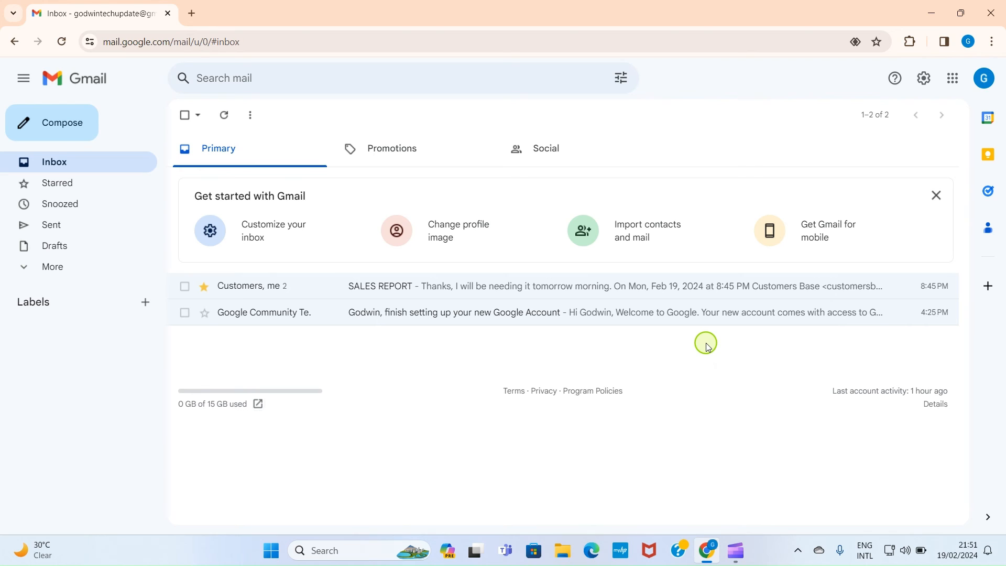
{"action": "left_click", "coordinate": [65, 188]}
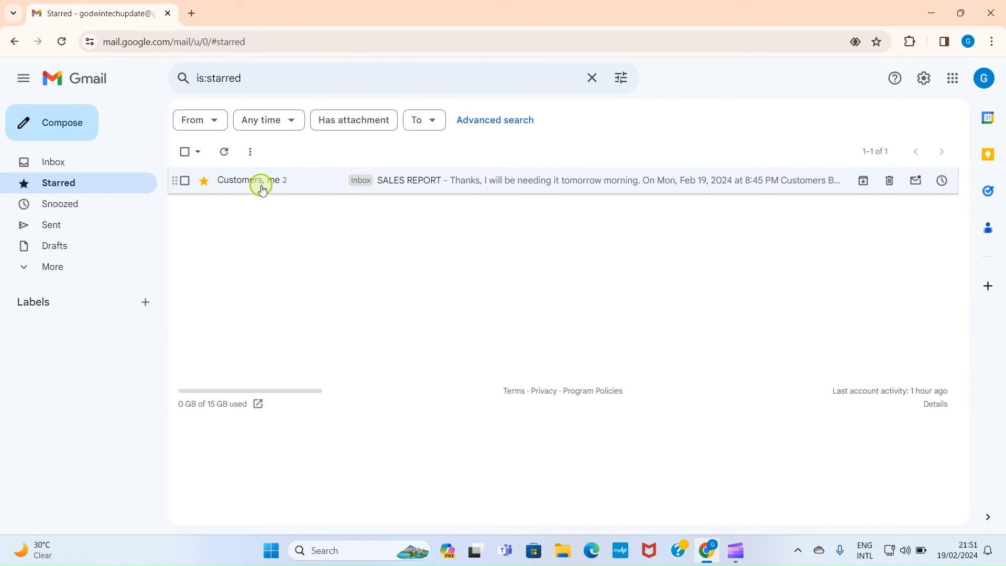
{"action": "mouse_move", "coordinate": [263, 190]}
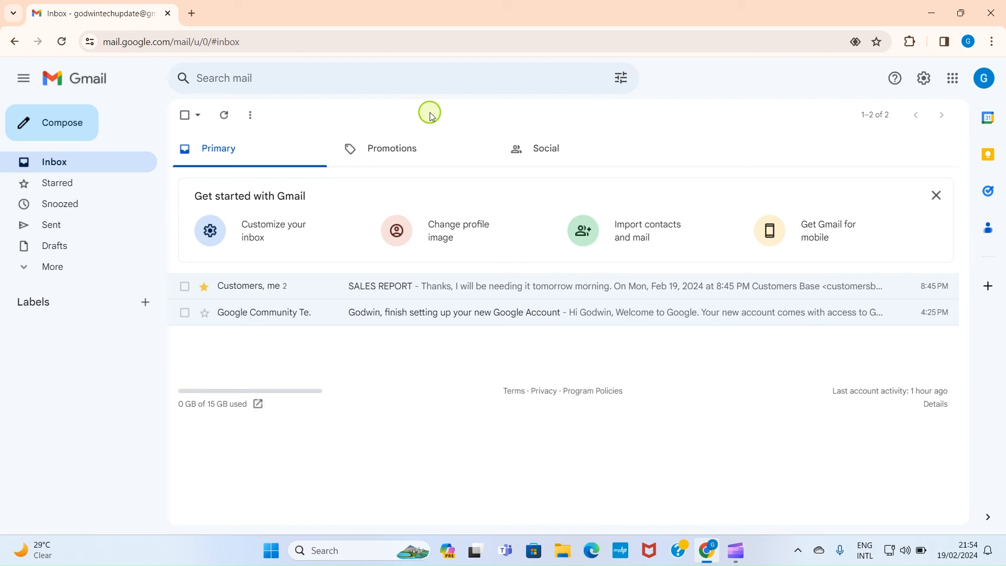
- Start a new message addressed to Customers Base
{"action": "left_click", "coordinate": [56, 127]}
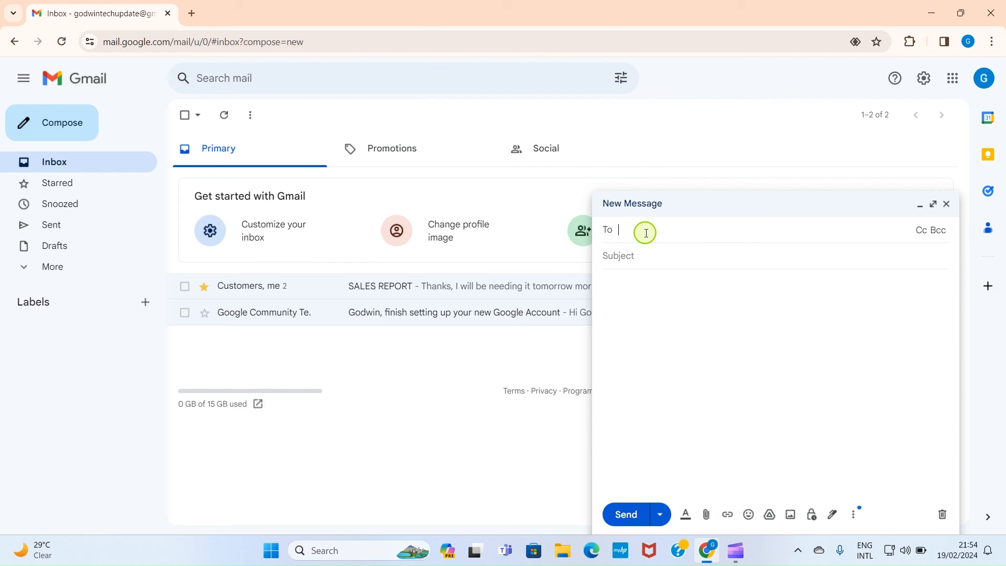
{"action": "type", "text": "cu"}
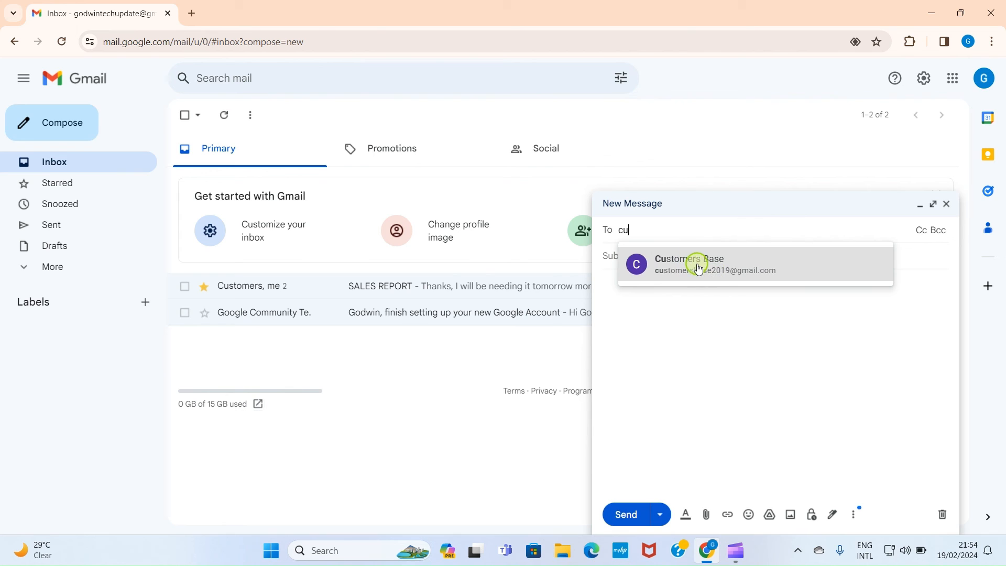
{"action": "mouse_move", "coordinate": [699, 269]}
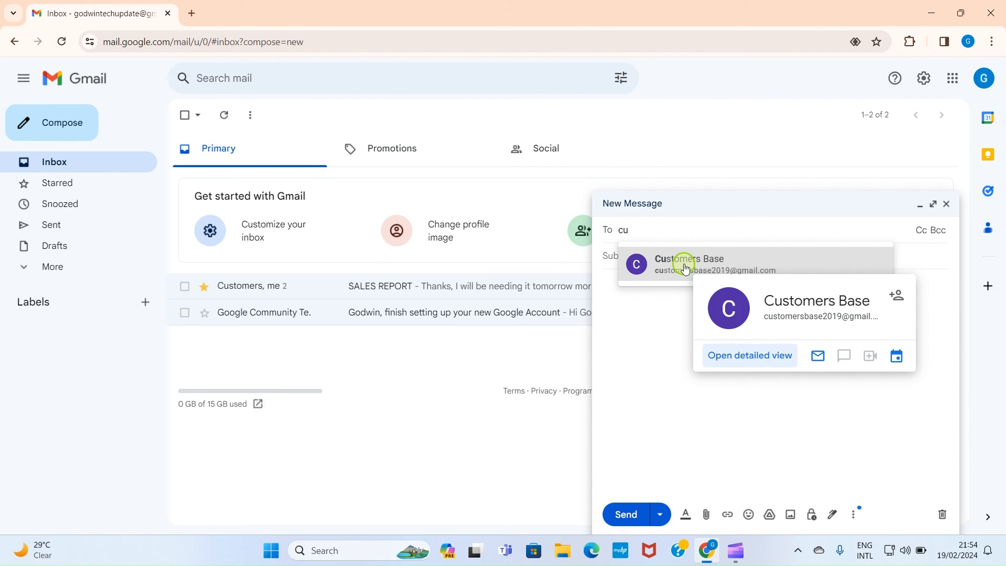
{"action": "left_click", "coordinate": [686, 267]}
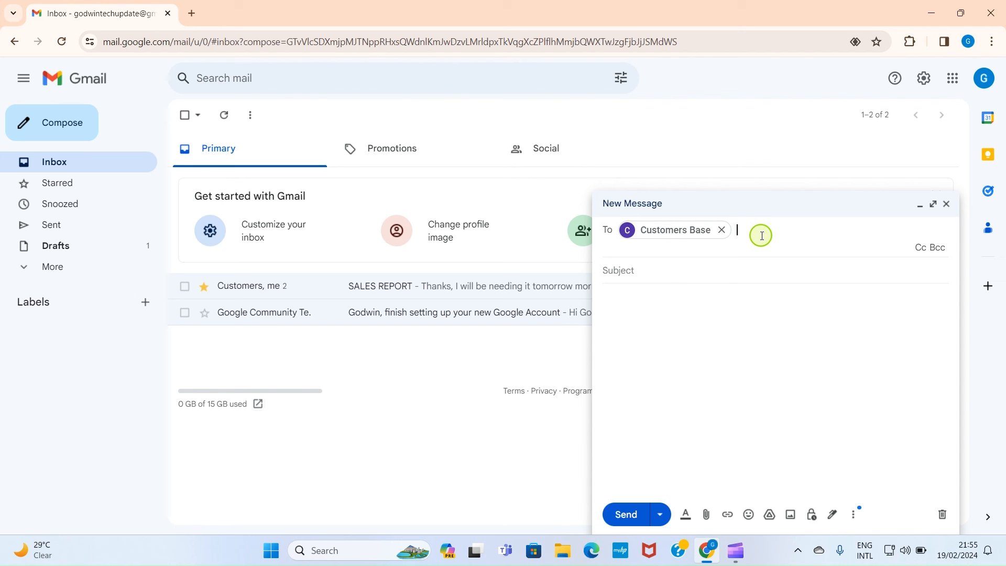
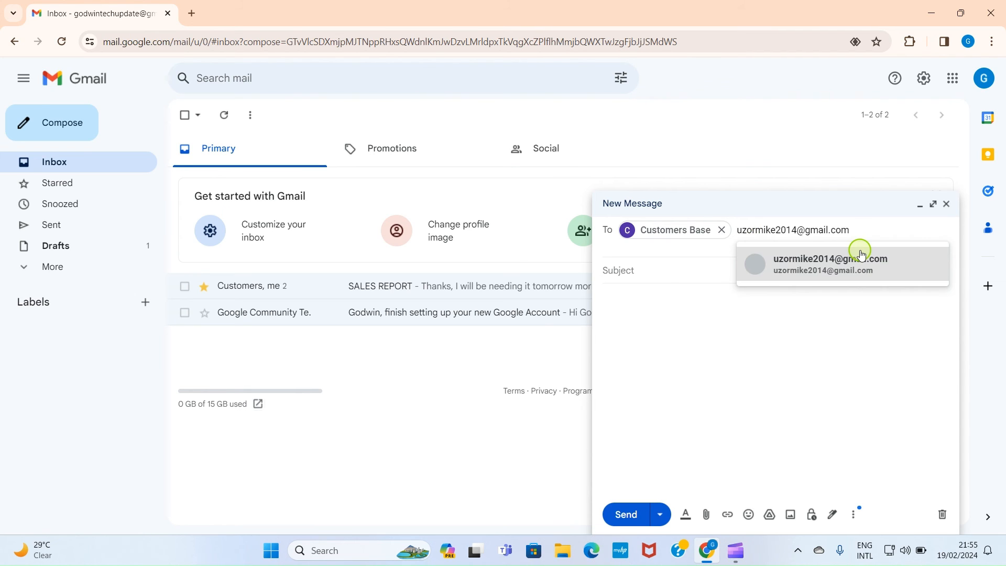
- Add the second contact's email address to To, then remove that second recipient
{"action": "left_click", "coordinate": [836, 267]}
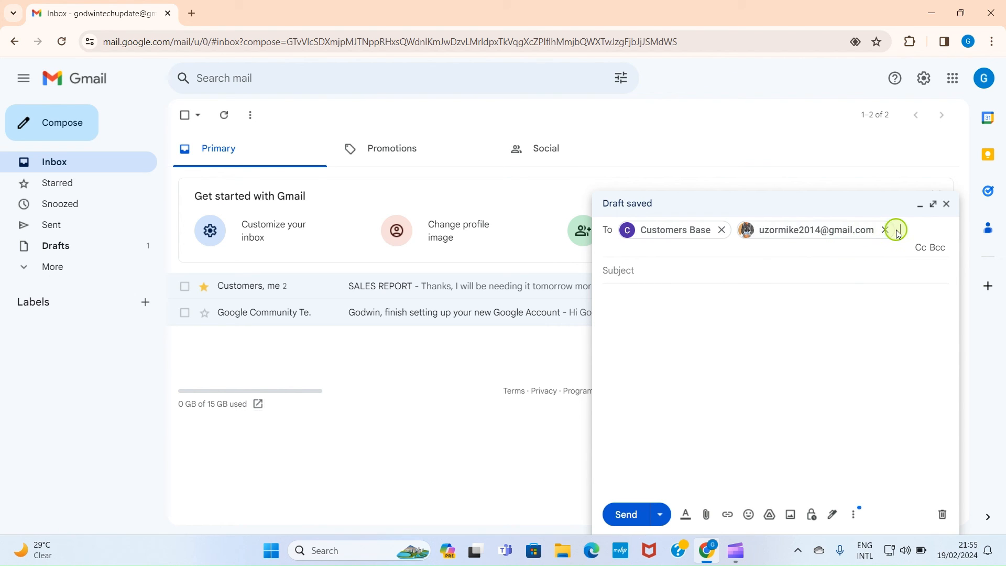
{"action": "mouse_move", "coordinate": [882, 236]}
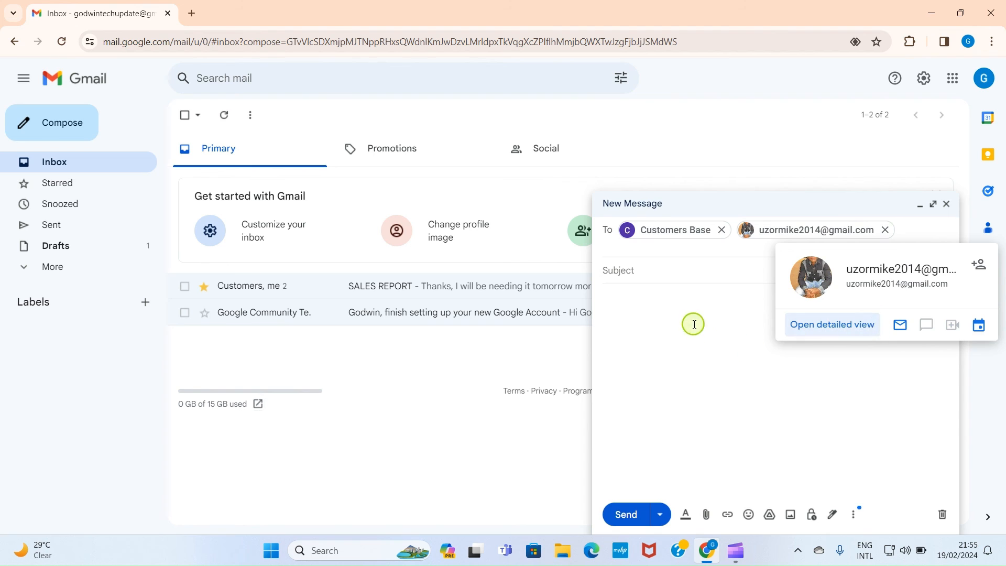
{"action": "left_click", "coordinate": [666, 307]}
{"action": "left_click", "coordinate": [841, 232]}
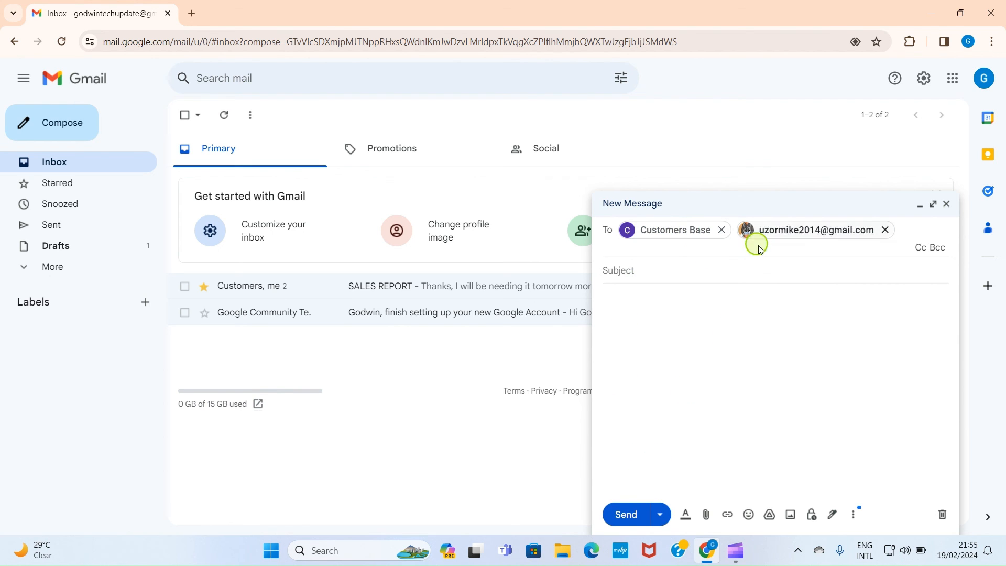
{"action": "mouse_move", "coordinate": [854, 231]}
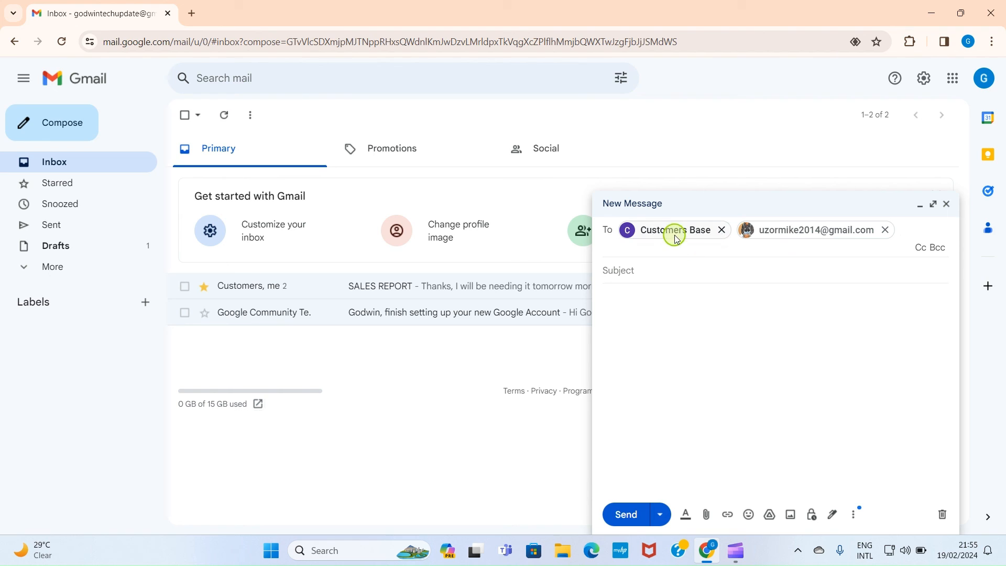
{"action": "mouse_move", "coordinate": [676, 231]}
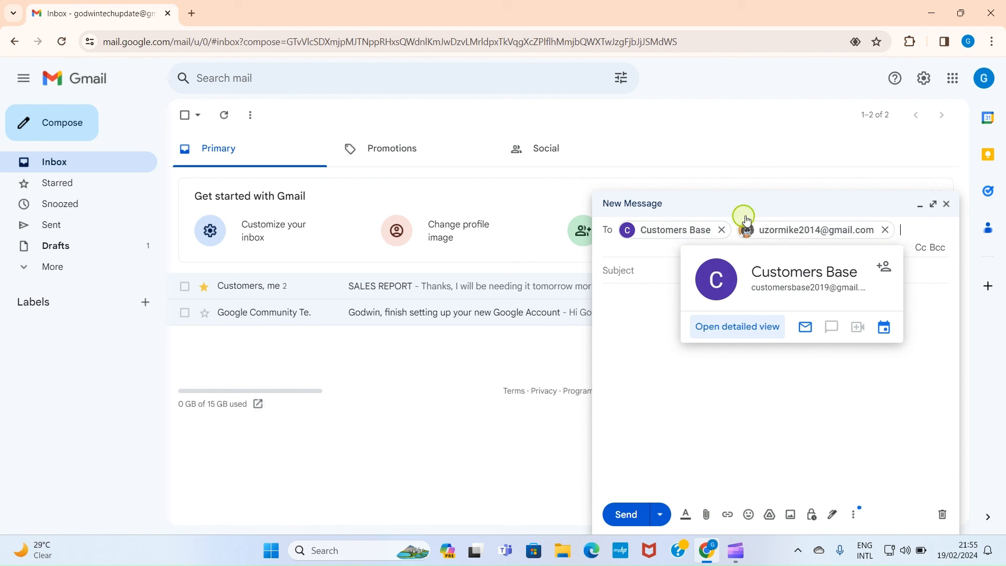
{"action": "mouse_move", "coordinate": [885, 227]}
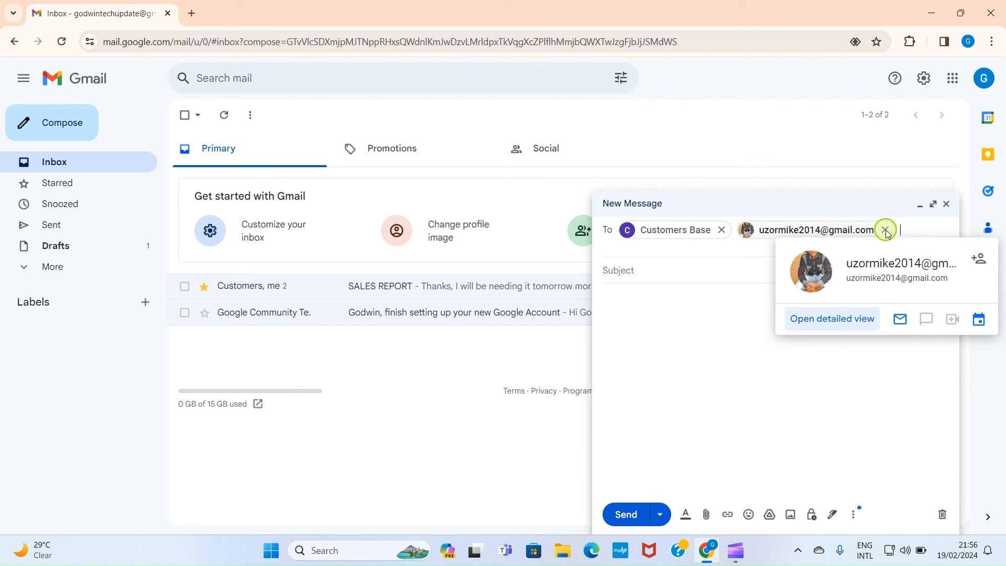
{"action": "left_click", "coordinate": [885, 231]}
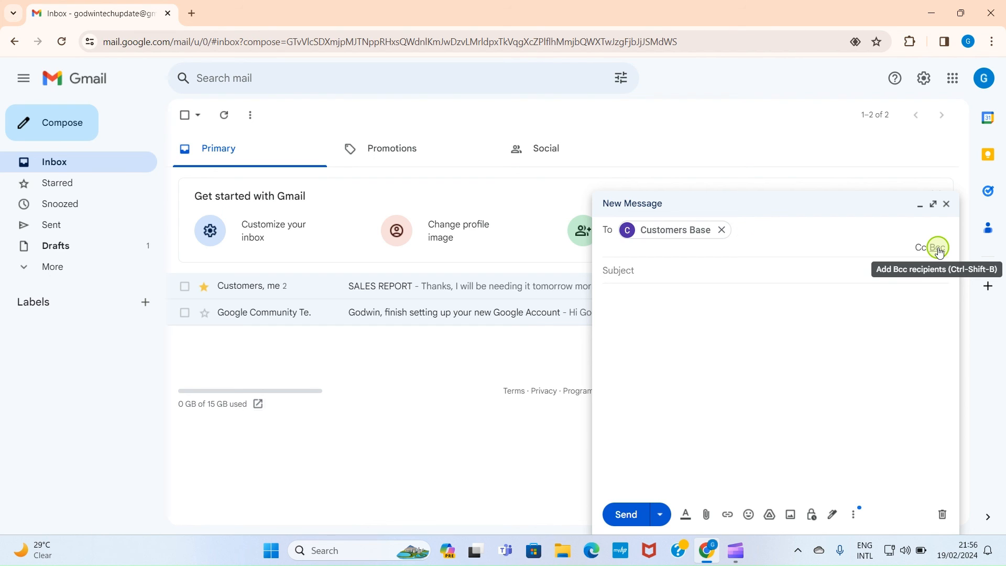
- Add the second contact's email address as a Bcc recipient
{"action": "left_click", "coordinate": [939, 252]}
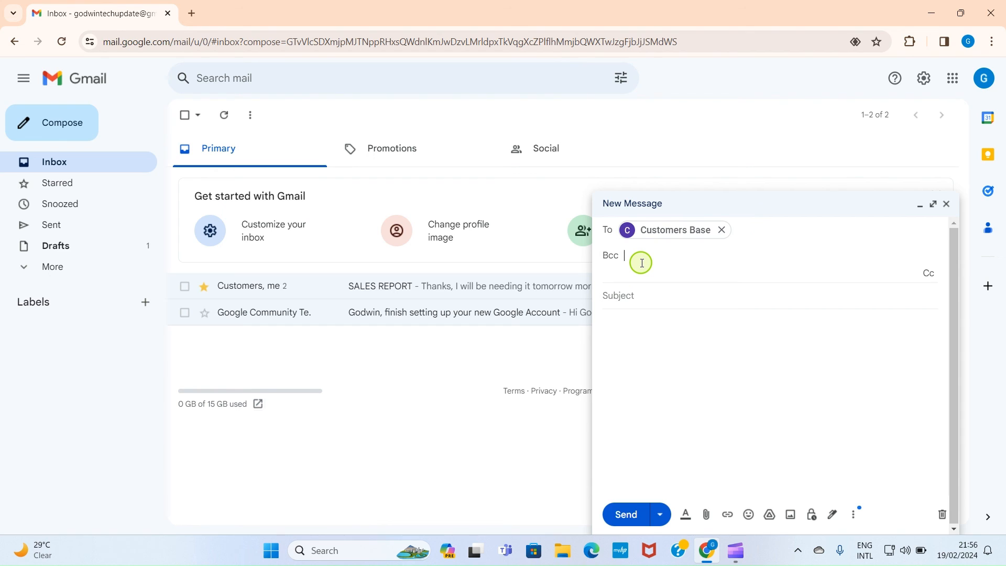
{"action": "left_click", "coordinate": [722, 295]}
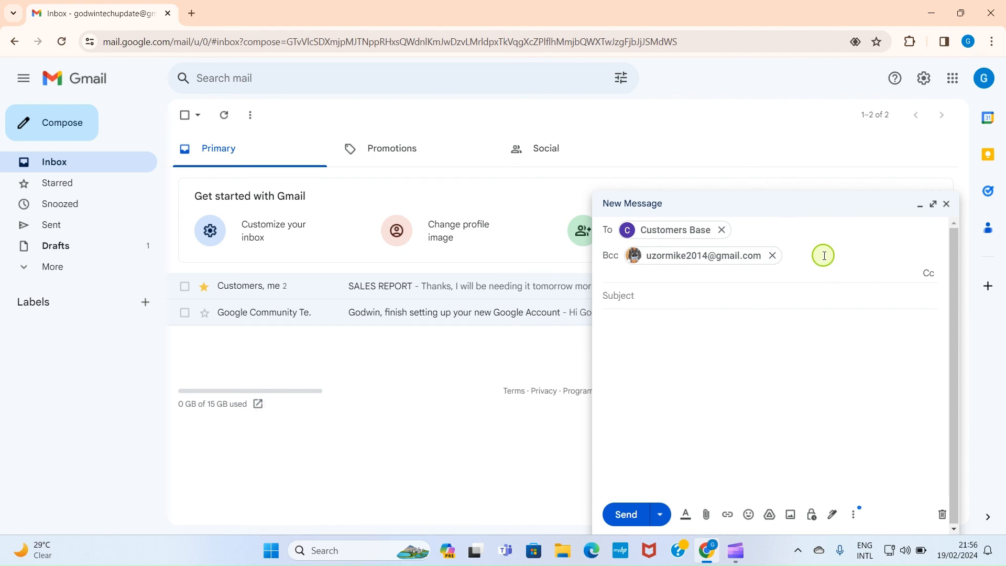
{"action": "left_click", "coordinate": [644, 293]}
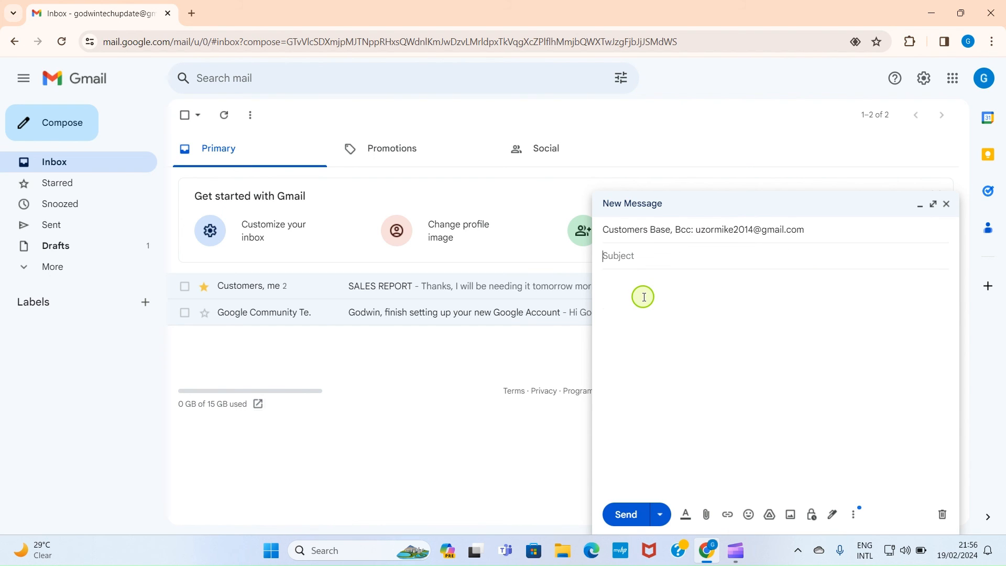
- Give the message subject 'AN UPCOMING MEETING', paste the March 25, 2024 announcement, and send it
{"action": "left_click", "coordinate": [630, 256]}
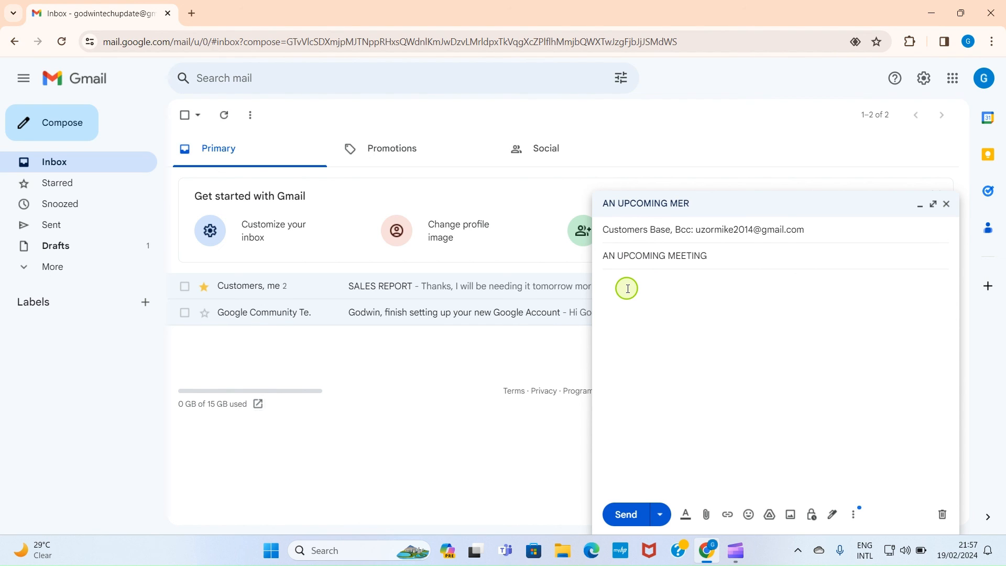
{"action": "left_click", "coordinate": [627, 289]}
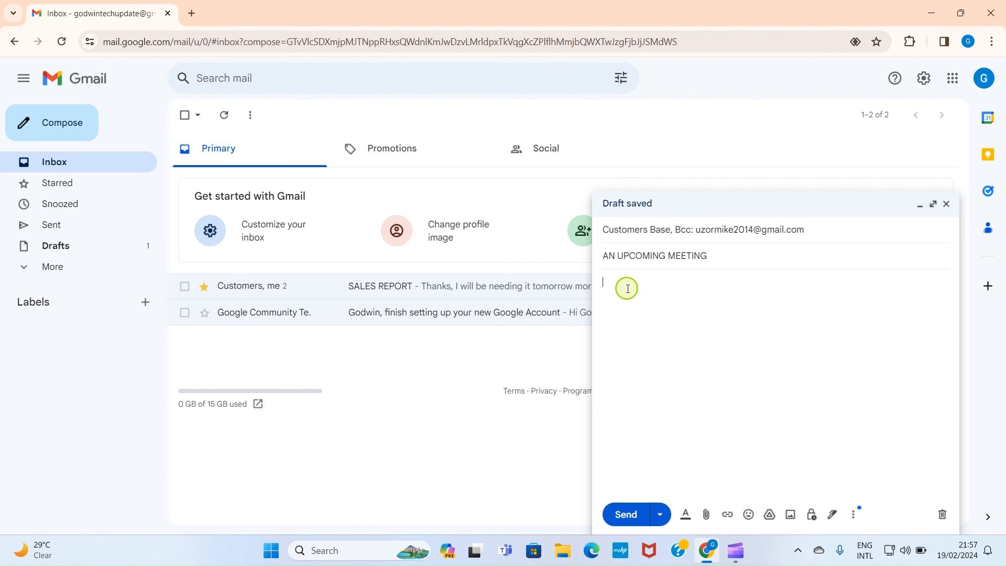
{"action": "type", "text": "Hello,  I hope this email finds you well.  This is to inform you of the upcoming team meeting scheduled to hold on March 25, 2024.  Time⏲: 1PM  Venue: Tech Conference Hall.  Please be punctual because we have important things to discuss in the meeting.  Best Regards."}
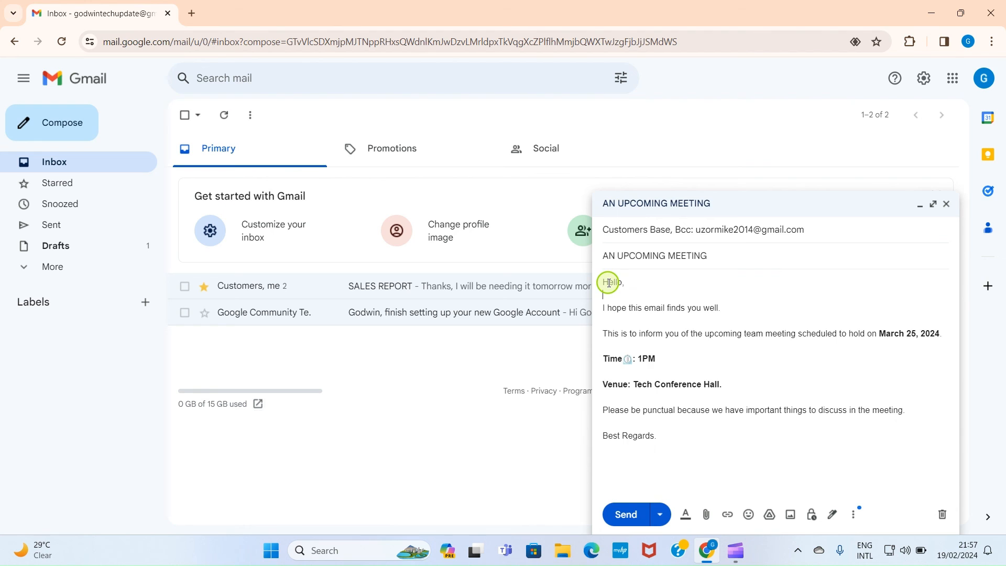
{"action": "left_click", "coordinate": [695, 333]}
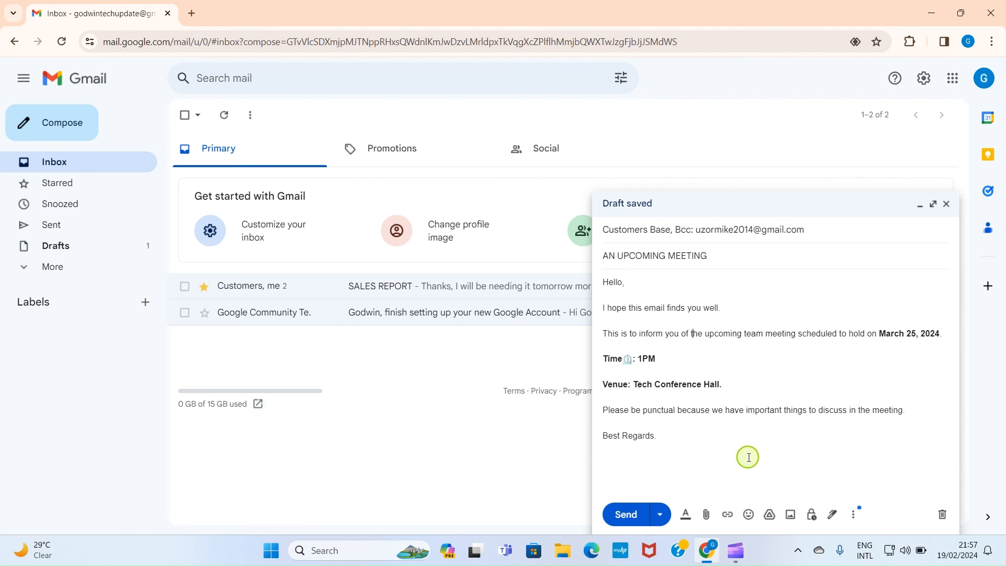
{"action": "left_click", "coordinate": [629, 522]}
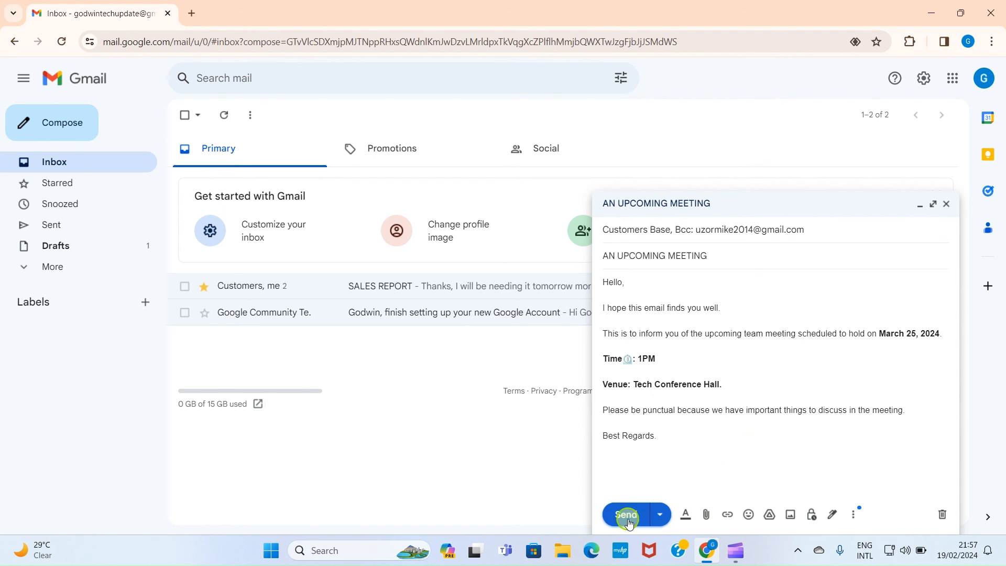
{"action": "left_click", "coordinate": [628, 518]}
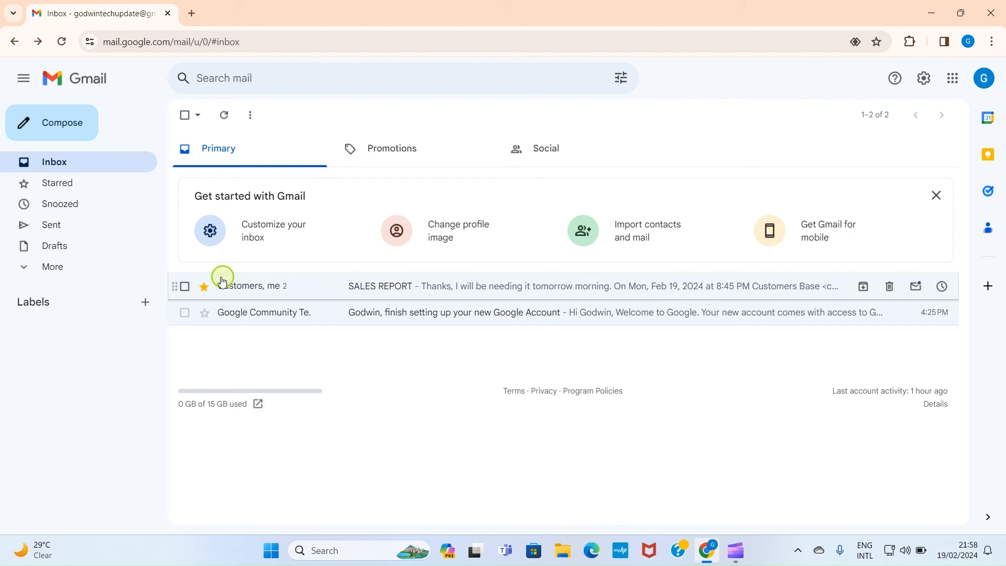
- Snooze the SALES REPORT conversation until tomorrow at 8:00 AM
{"action": "left_click", "coordinate": [185, 286]}
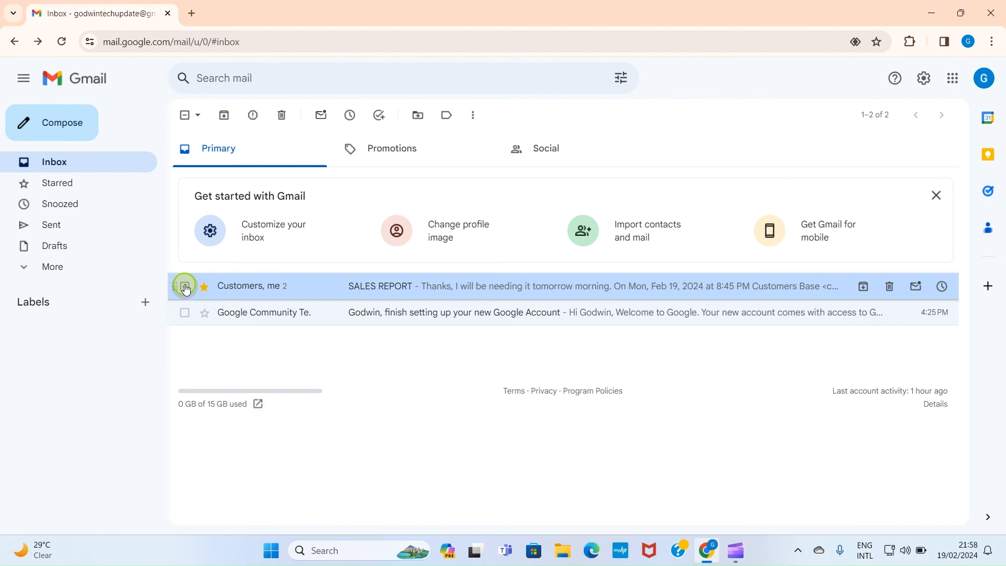
{"action": "left_click", "coordinate": [943, 289]}
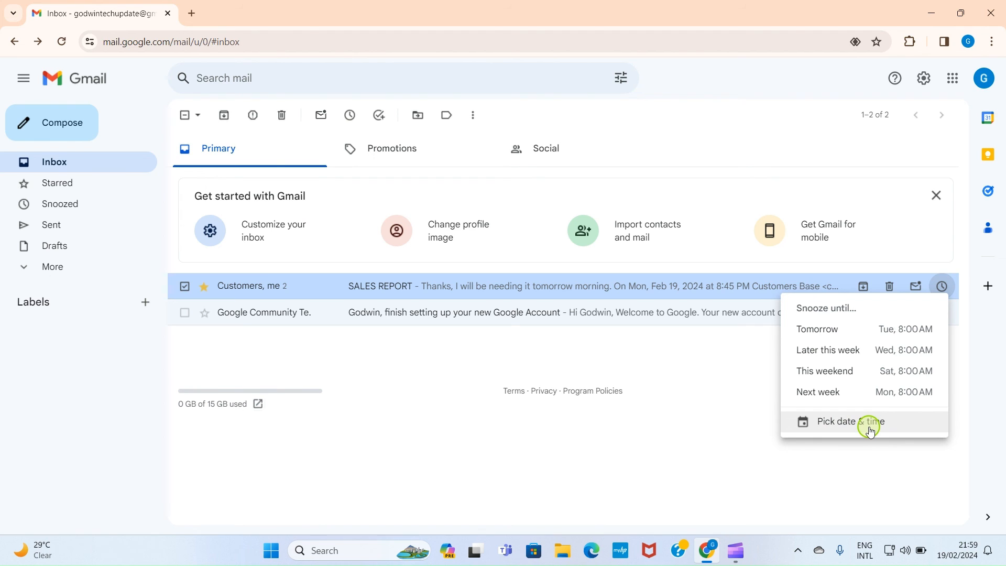
{"action": "left_click", "coordinate": [847, 332]}
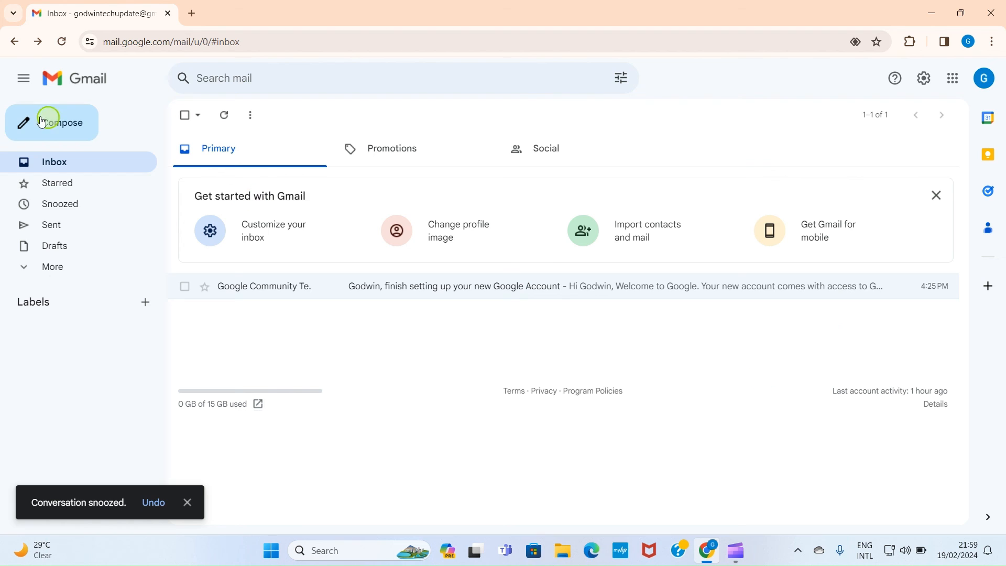
{"action": "left_click", "coordinate": [63, 208]}
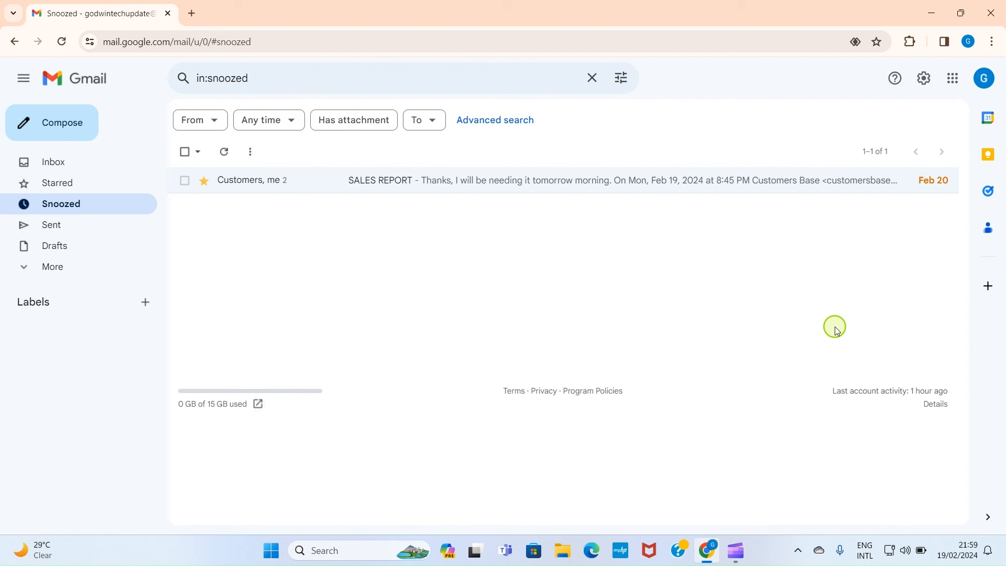
{"action": "left_click", "coordinate": [51, 161]}
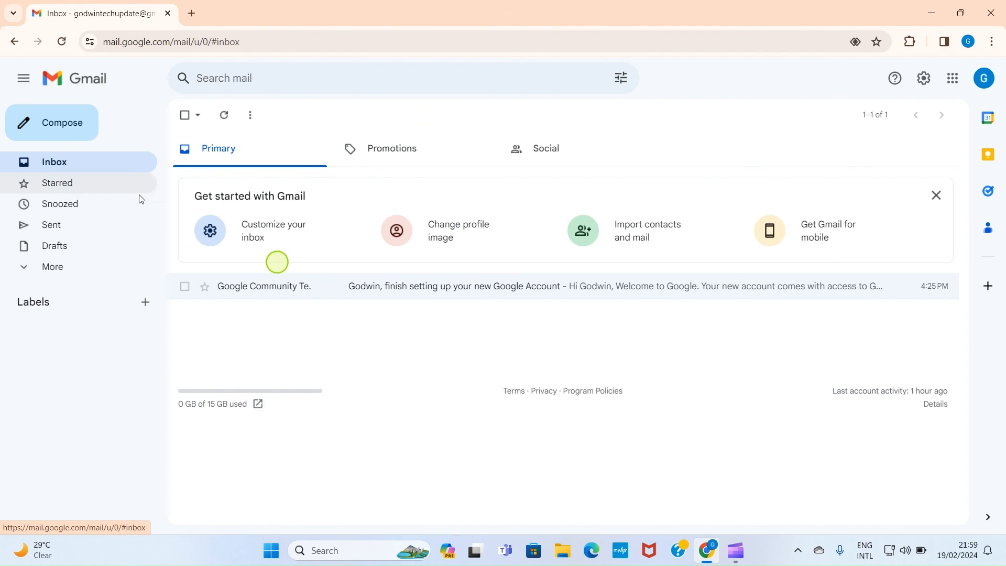